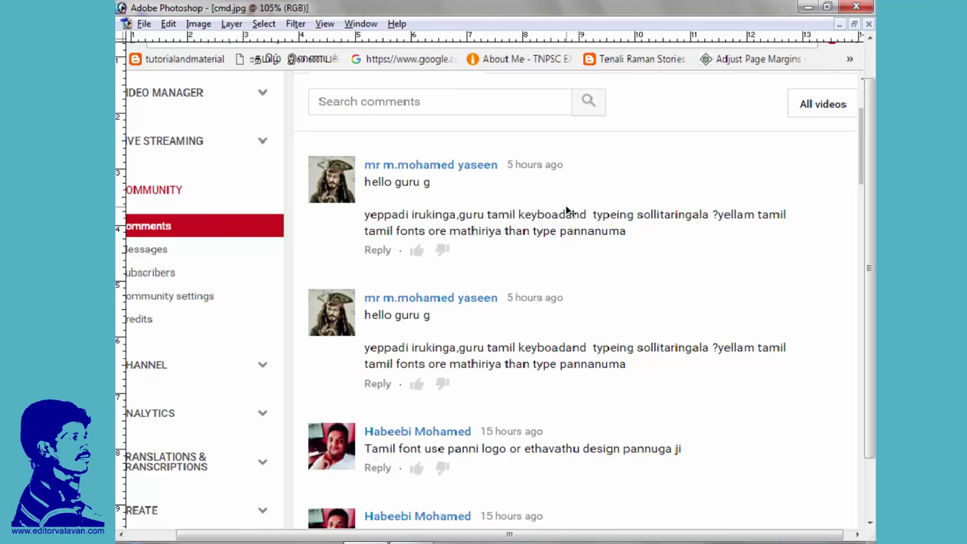
Close the cmd.jpg image so no document remains open
{"action": "key", "text": "ctrl+w"}
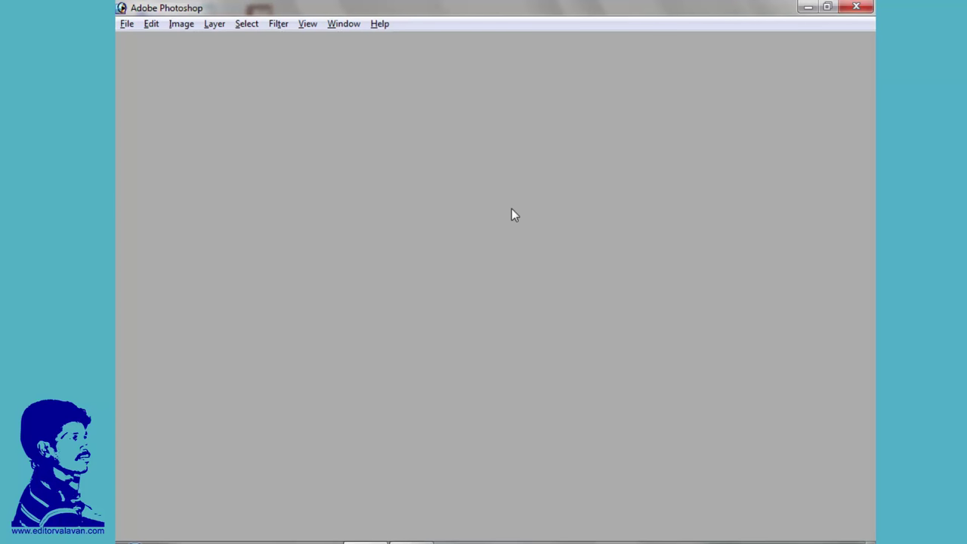
Open 'tamil keyboard_ka fonts copy' from the Desktop as a layout reference
{"action": "key", "text": "ctrl+o"}
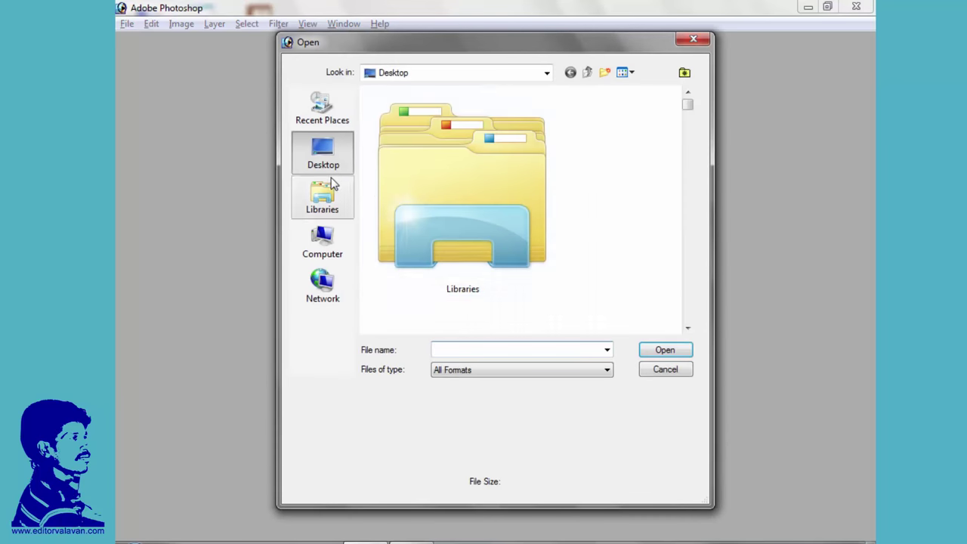
{"action": "scroll", "coordinate": [470, 188], "scroll_direction": "down", "scroll_amount": 10}
{"action": "left_click", "coordinate": [470, 188]}
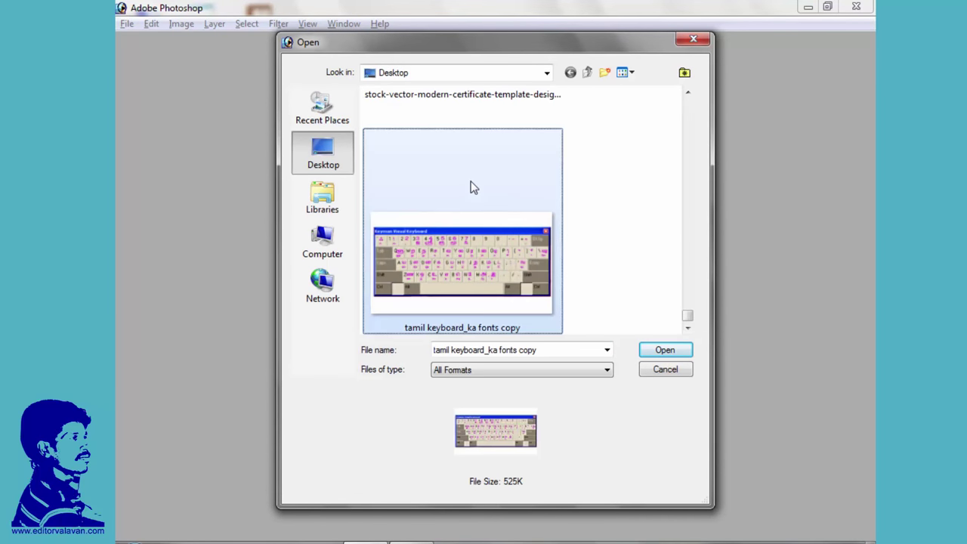
{"action": "left_click", "coordinate": [656, 352]}
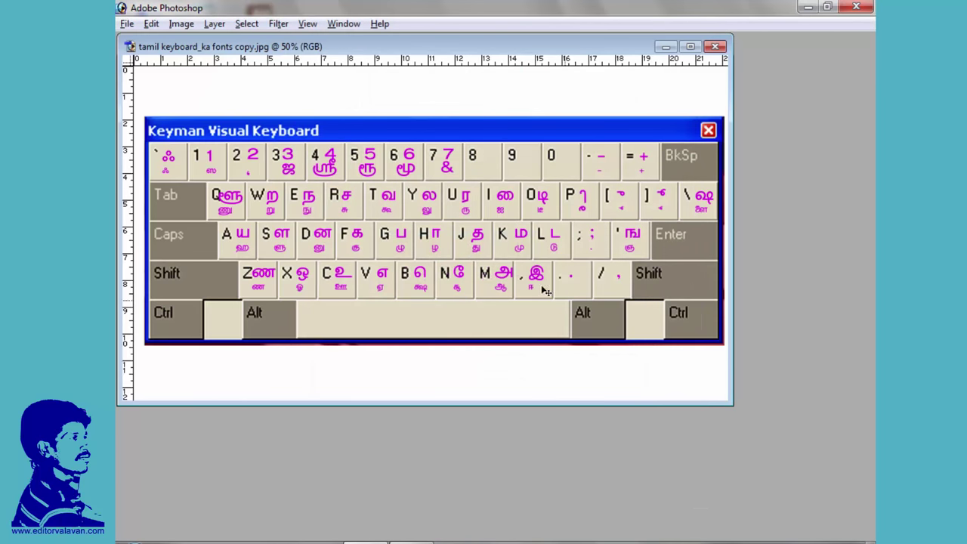
{"action": "double_click", "coordinate": [596, 49]}
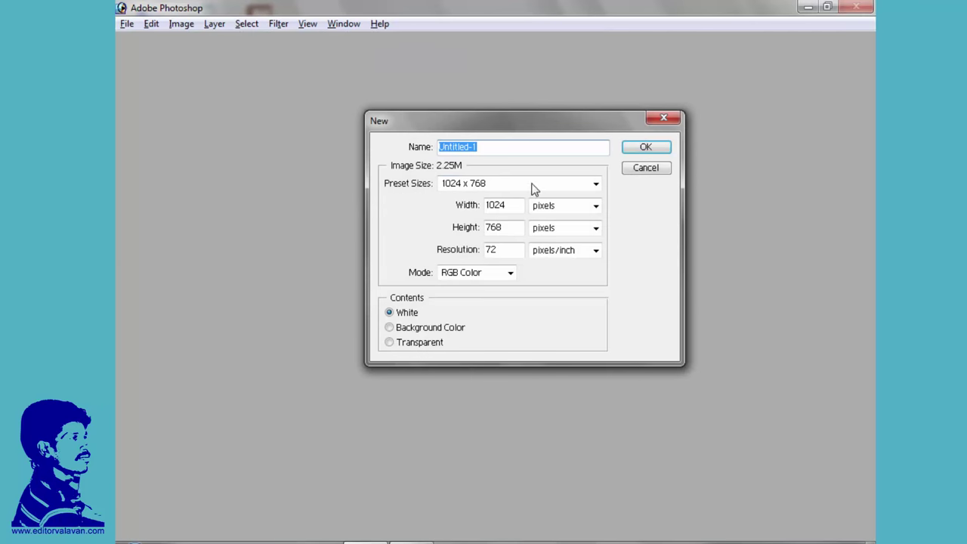
Create a new A4 document and rotate it to landscape
{"action": "left_click", "coordinate": [551, 186]}
{"action": "left_click", "coordinate": [483, 485]}
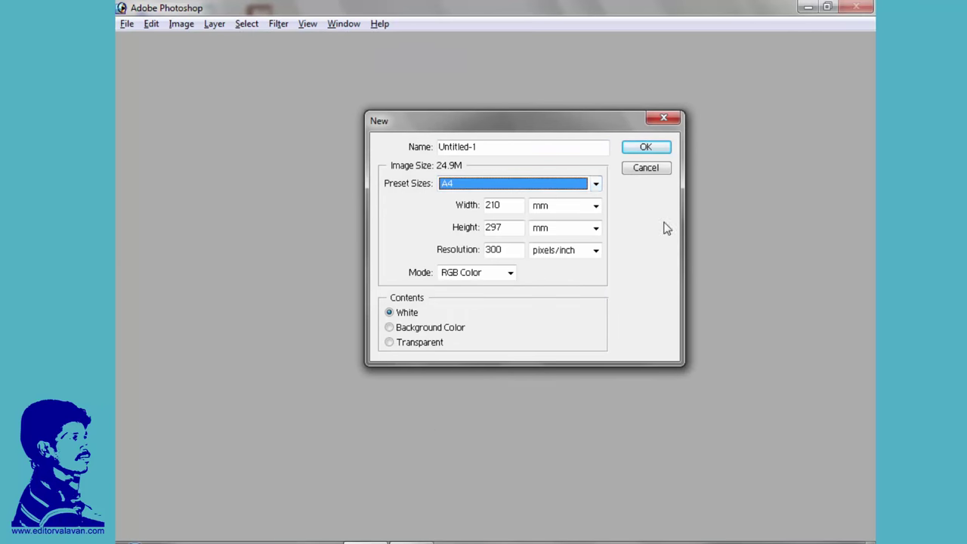
{"action": "left_click", "coordinate": [655, 148]}
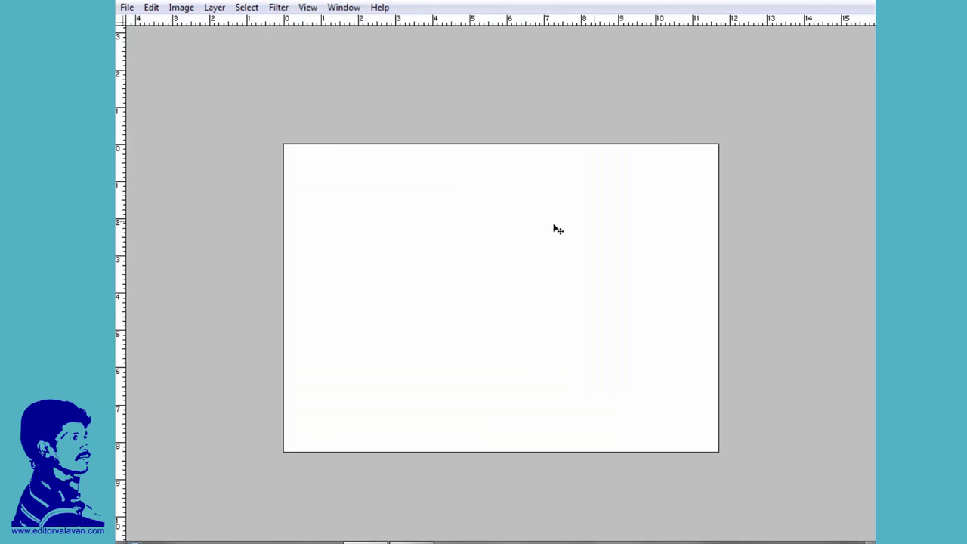
{"action": "right_click", "coordinate": [485, 218]}
{"action": "left_click", "coordinate": [518, 226]}
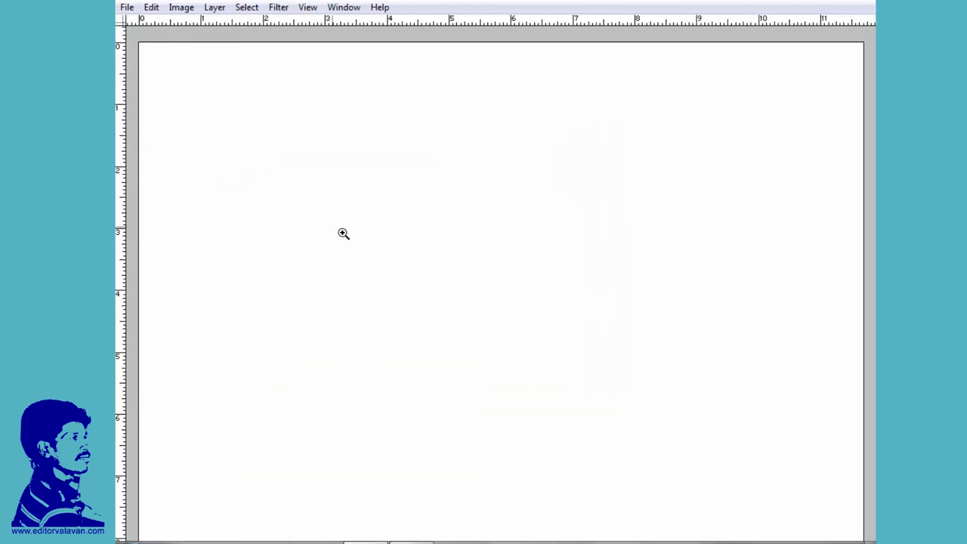
Start a text line near the top of the page and set its font to Arial
{"action": "key", "text": "t"}
{"action": "left_click", "coordinate": [249, 153]}
{"action": "key", "text": "ctrl+v"}
{"action": "key", "text": "ctrl+a"}
{"action": "key", "text": "ctrl+t"}
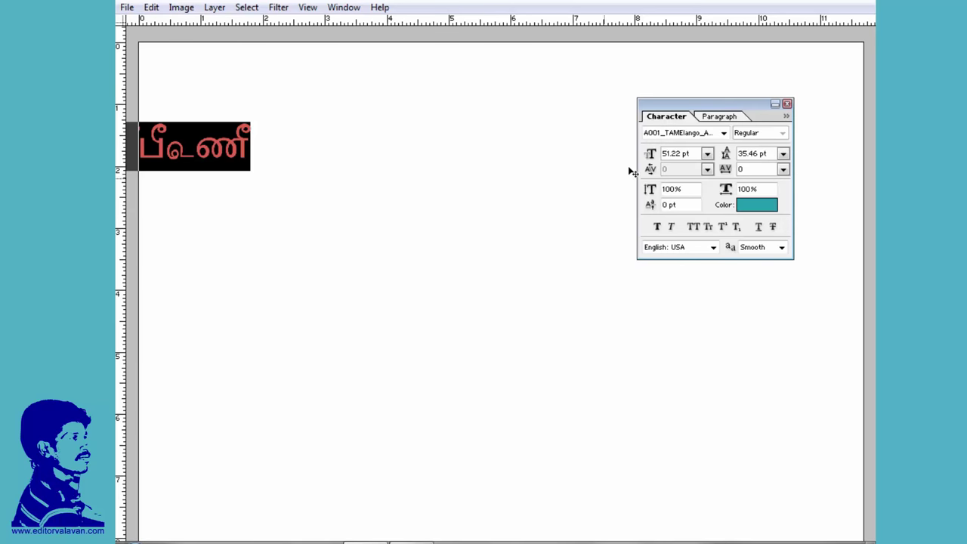
{"action": "left_click", "coordinate": [682, 137]}
{"action": "type", "text": "Arial"}
{"action": "key", "text": "Return"}
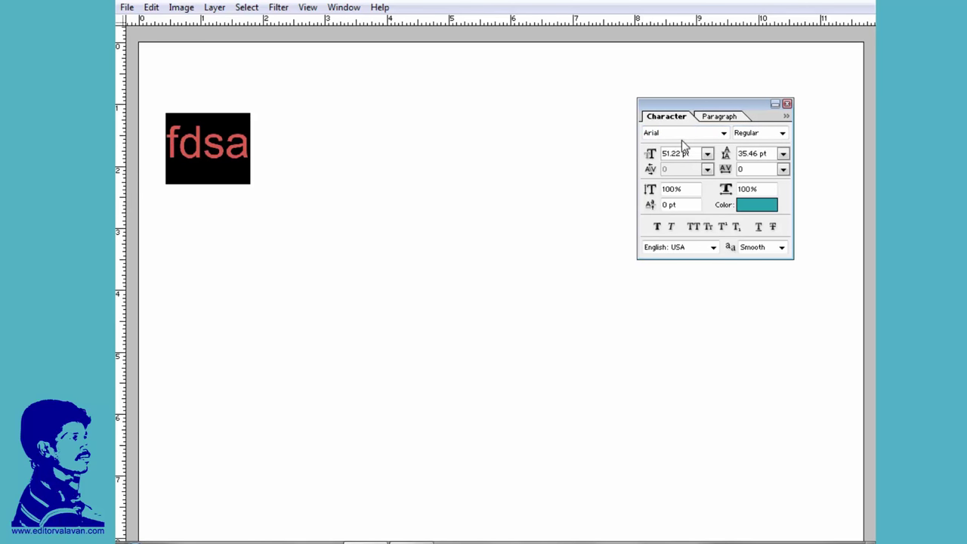
Type the left-aligned row 'Q W E R T Y U I O P { }'
{"action": "type", "text": "W"}
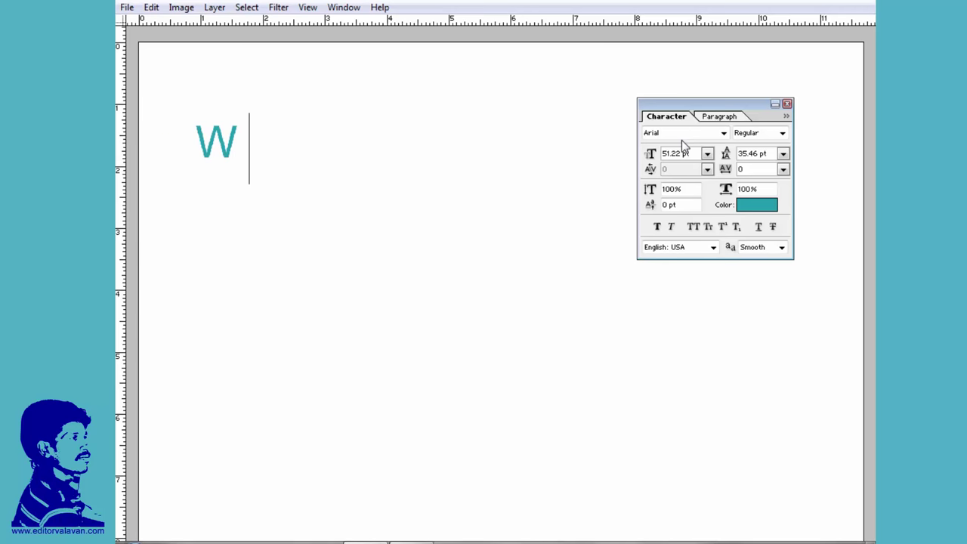
{"action": "key", "text": "BackSpace"}
{"action": "type", "text": "Q W"}
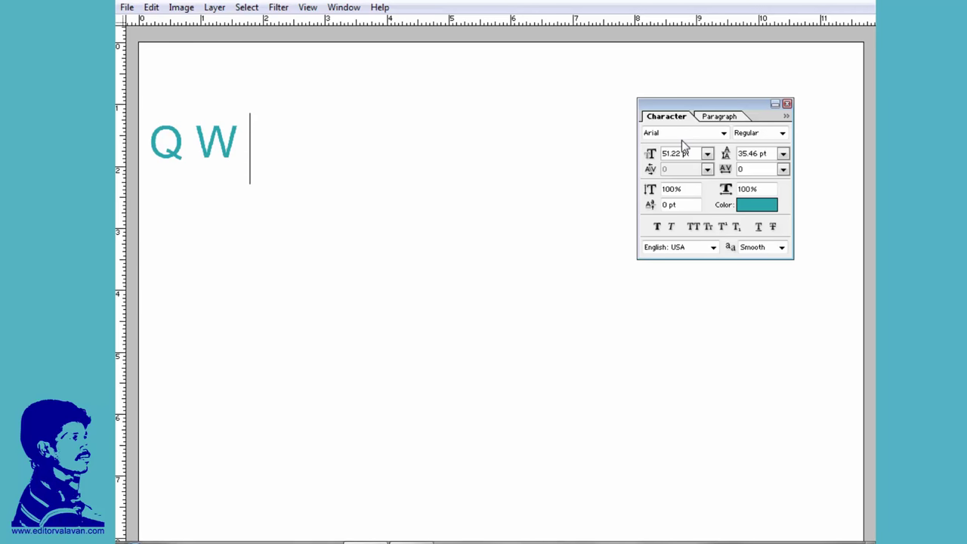
{"action": "type", "text": " E R T "}
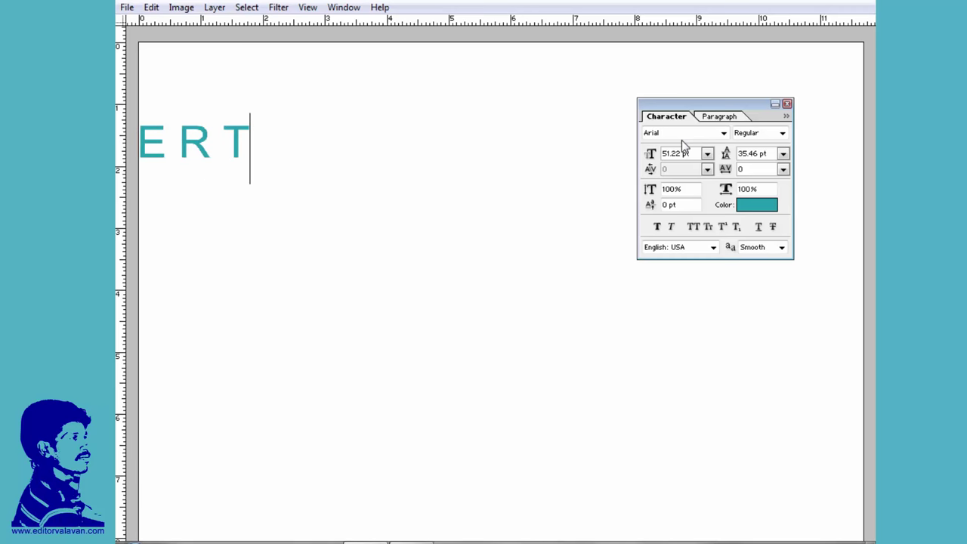
{"action": "type", "text": "Y U I "}
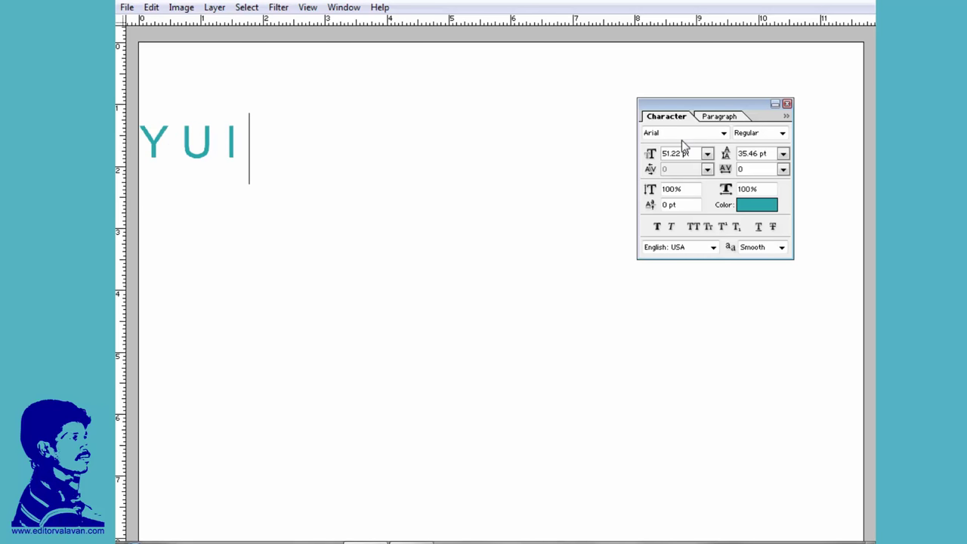
{"action": "type", "text": "O P "}
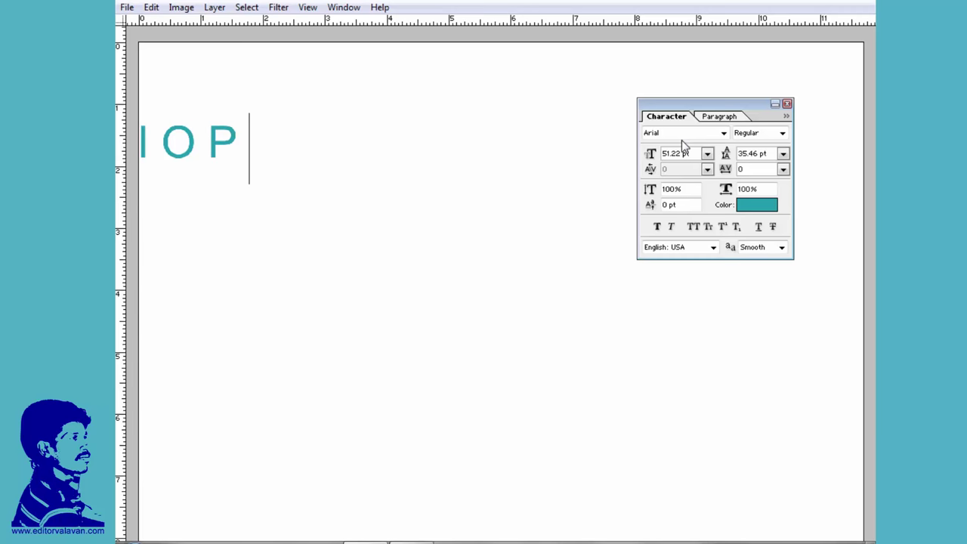
{"action": "type", "text": "{ }"}
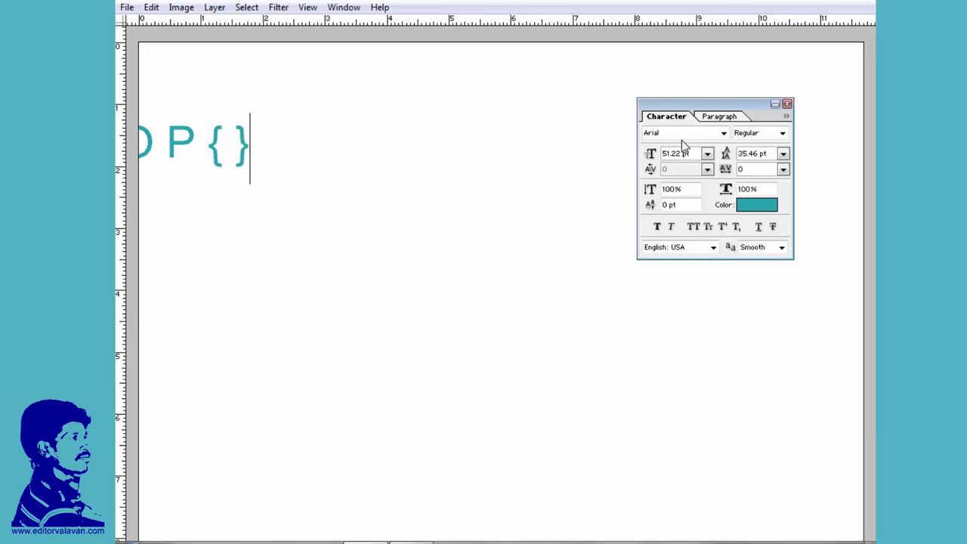
{"action": "key", "text": "ctrl+shift+c"}
{"action": "key", "text": "ctrl+shift+l"}
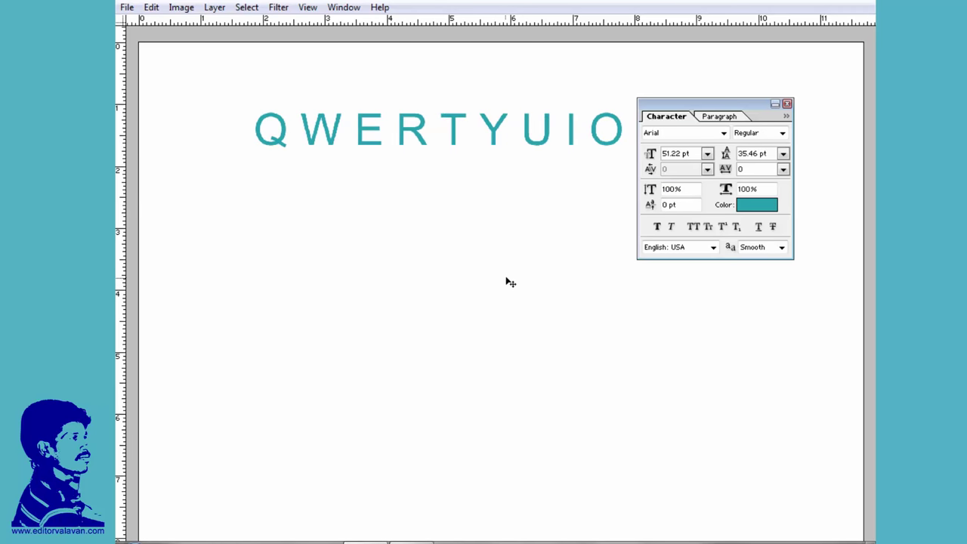
{"action": "left_click", "coordinate": [787, 104]}
Widen the row's letter tracking and position it across the top of the page
{"action": "key", "text": "ctrl+a"}
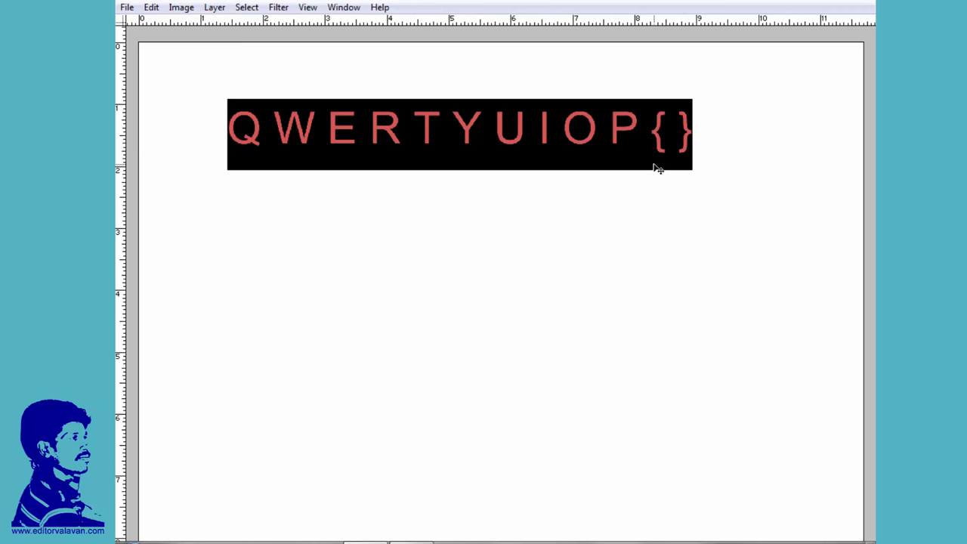
{"action": "key", "text": "alt+Right"}
{"action": "key", "text": "alt+Right"}
{"action": "key", "text": "alt+Right"}
{"action": "key", "text": "alt+Right"}
{"action": "key", "text": "alt+Right"}
{"action": "mouse_move", "coordinate": [495, 260]}
{"action": "left_mouse_down"}
{"action": "mouse_move", "coordinate": [543, 241]}
{"action": "mouse_move", "coordinate": [578, 252]}
{"action": "left_mouse_up"}
{"action": "key", "text": "alt+Right"}
{"action": "key", "text": "alt+Right"}
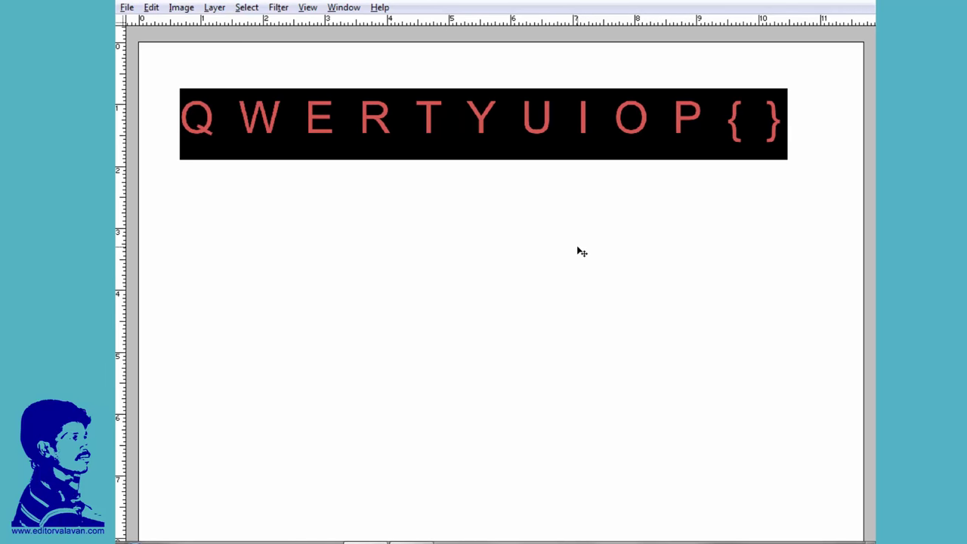
{"action": "key", "text": "alt+Right"}
{"action": "mouse_move", "coordinate": [481, 330]}
{"action": "left_mouse_down"}
{"action": "mouse_move", "coordinate": [490, 307]}
{"action": "mouse_move", "coordinate": [479, 310]}
{"action": "left_mouse_up"}
{"action": "key", "text": "ctrl+Return"}
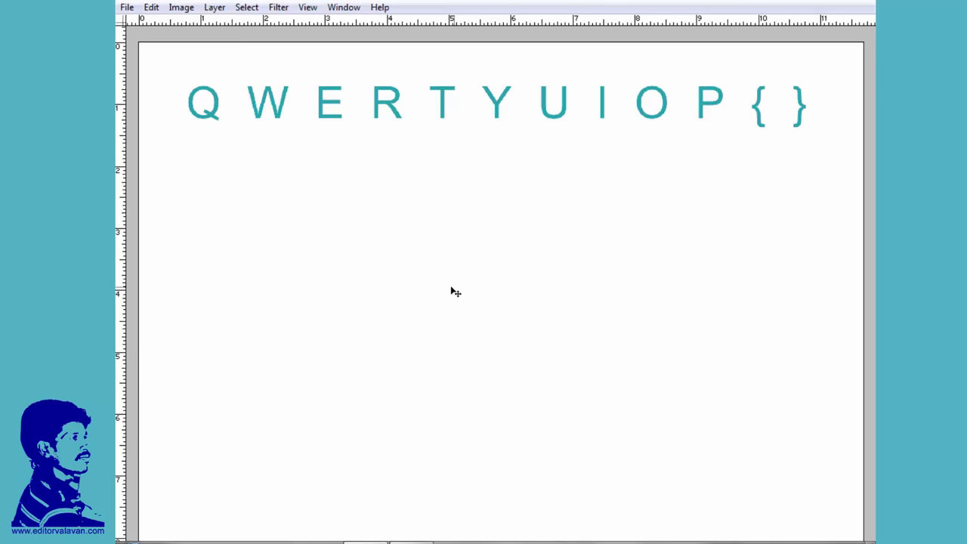
Copy the row below the first and retype it as 'A S D F G H J K L ; “'
{"action": "left_click", "coordinate": [440, 109]}
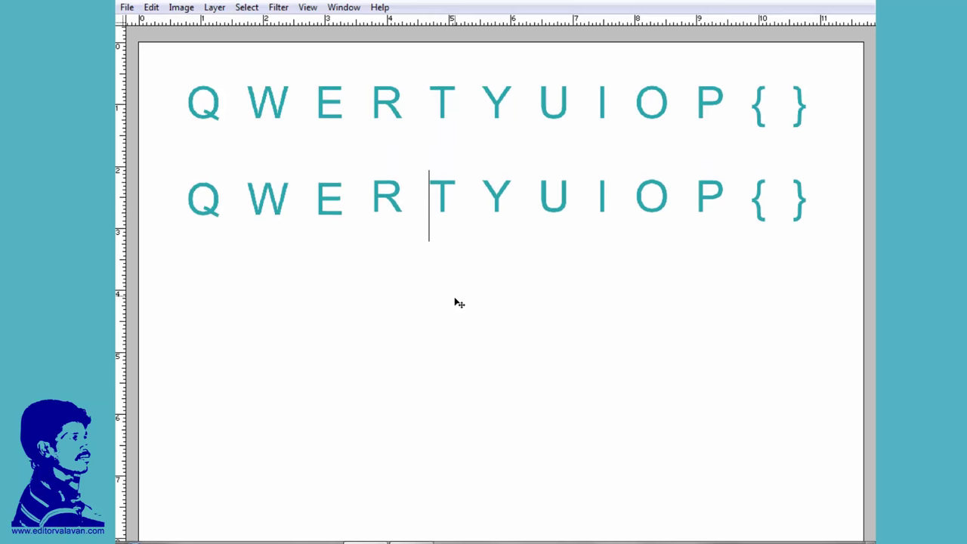
{"action": "type", "text": "a s"}
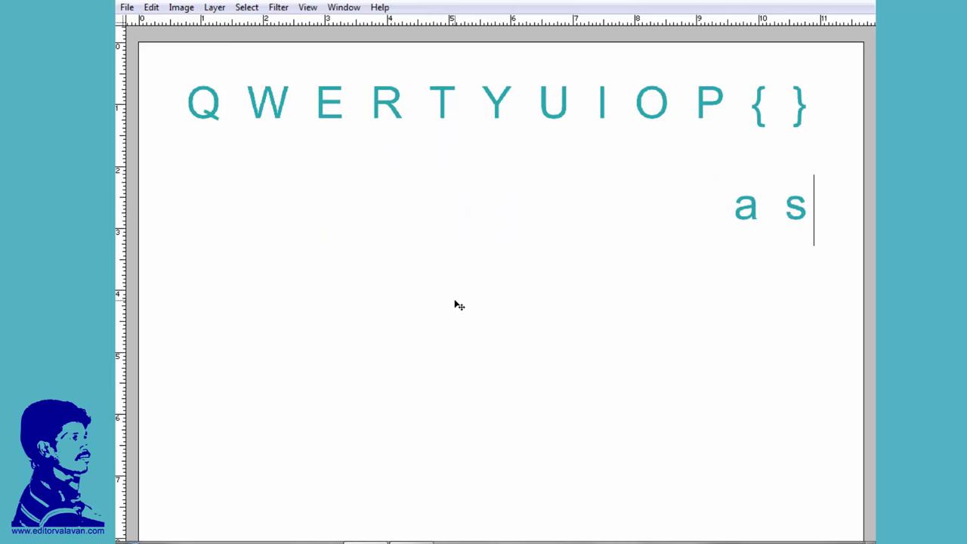
{"action": "key", "text": "BackSpace"}
{"action": "key", "text": "BackSpace"}
{"action": "key", "text": "BackSpace"}
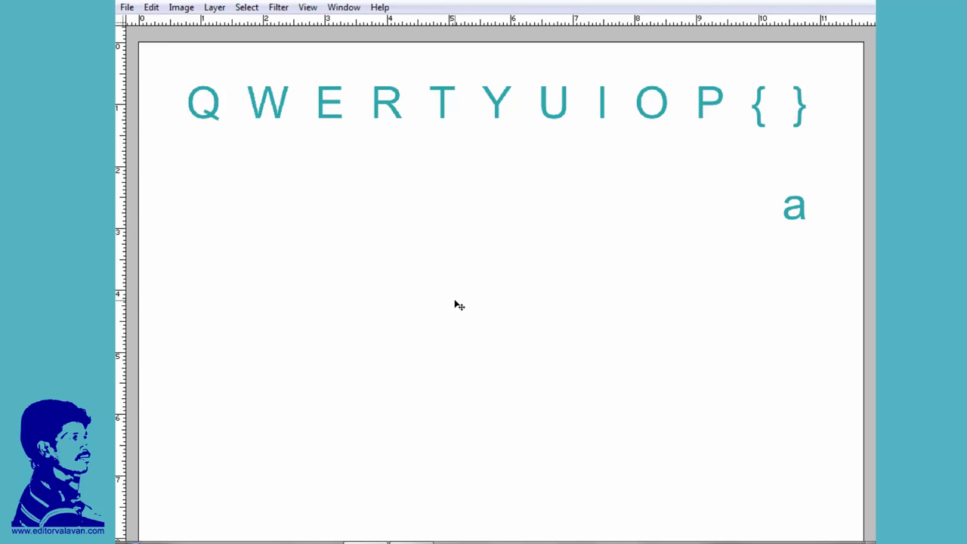
{"action": "key", "text": "BackSpace"}
{"action": "type", "text": "as"}
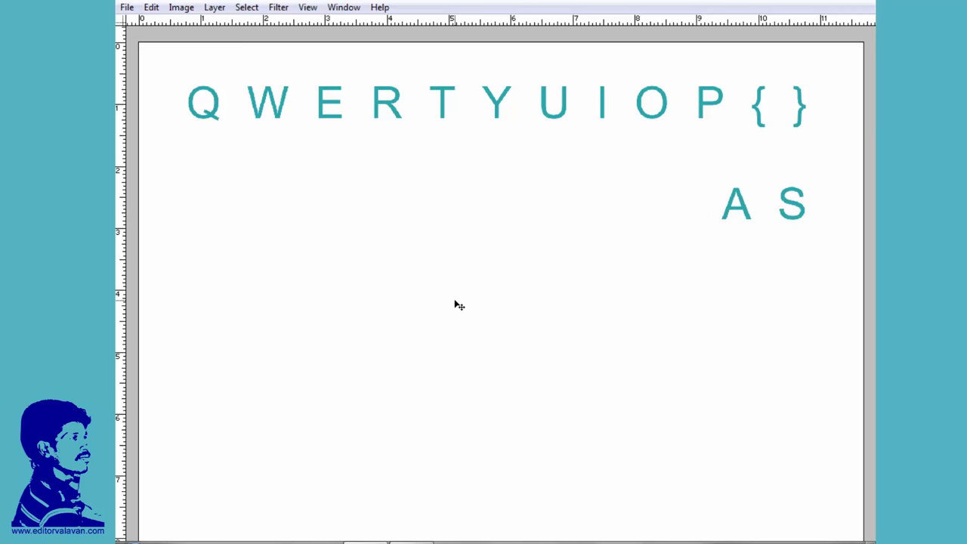
{"action": "type", "text": " D F"}
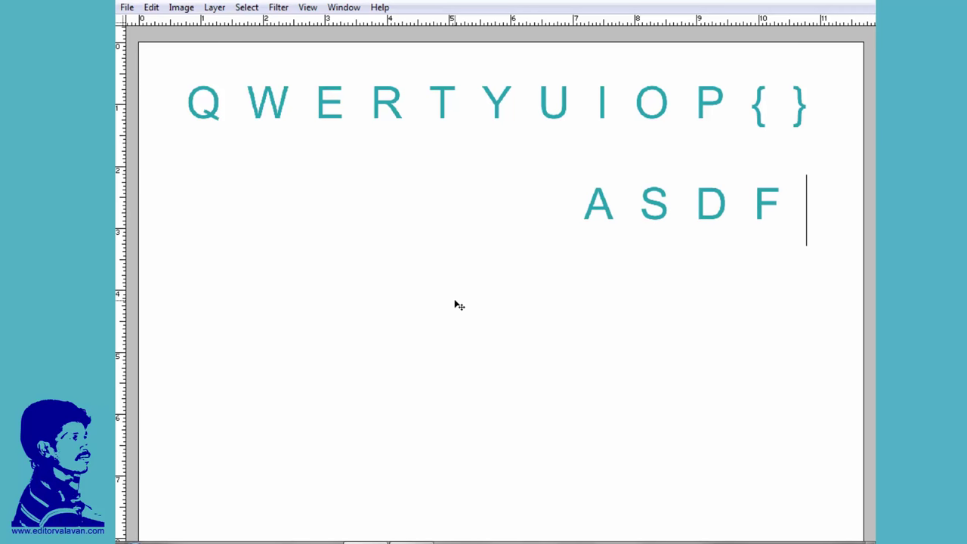
{"action": "type", "text": "GHJ K "}
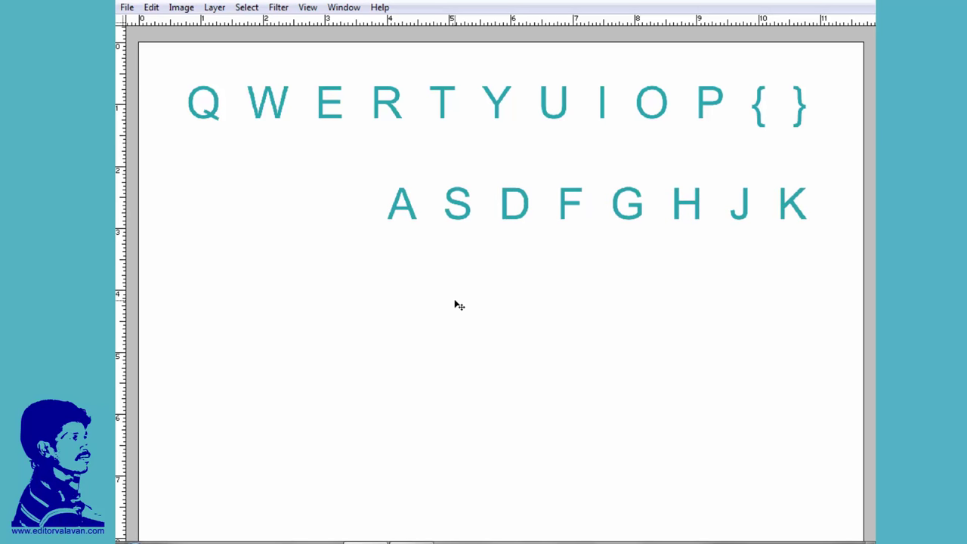
{"action": "type", "text": "L ;"}
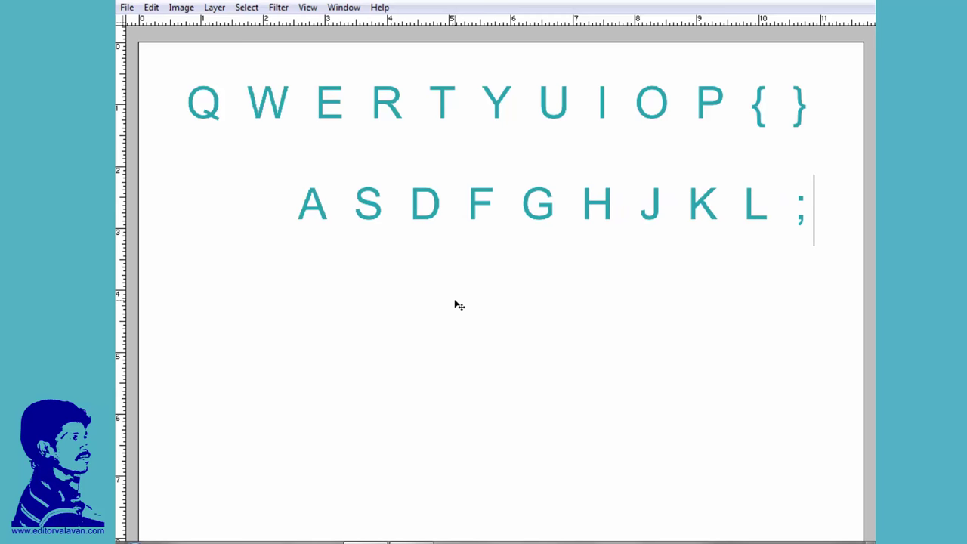
{"action": "type", "text": " '"}
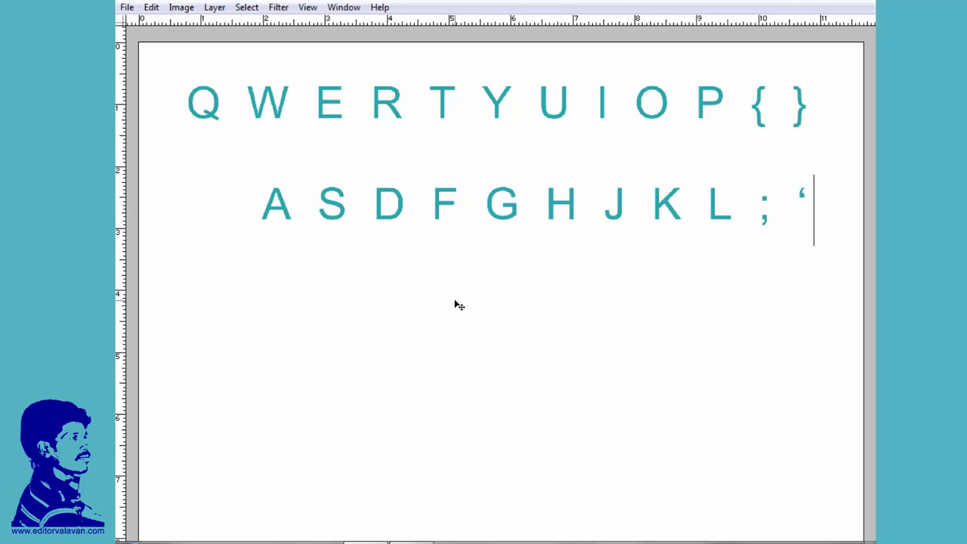
{"action": "key", "text": "shift+Left"}
{"action": "type", "text": "\""}
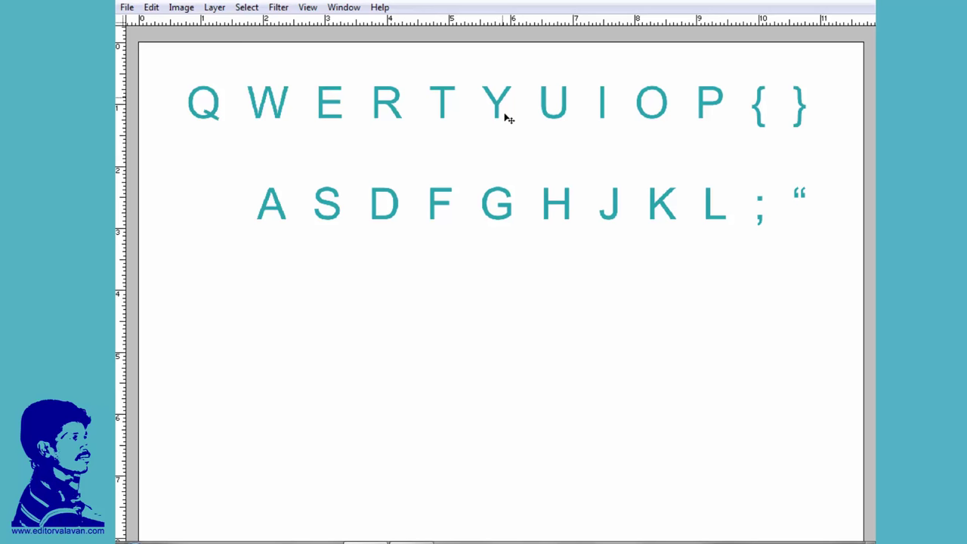
Copy the ASDF row lower and retype it as 'Z X C V B N M < > /', adding '\'
{"action": "left_click_drag", "start_coordinate": [503, 114], "coordinate": [510, 251]}
{"action": "key", "text": "ctrl+i"}
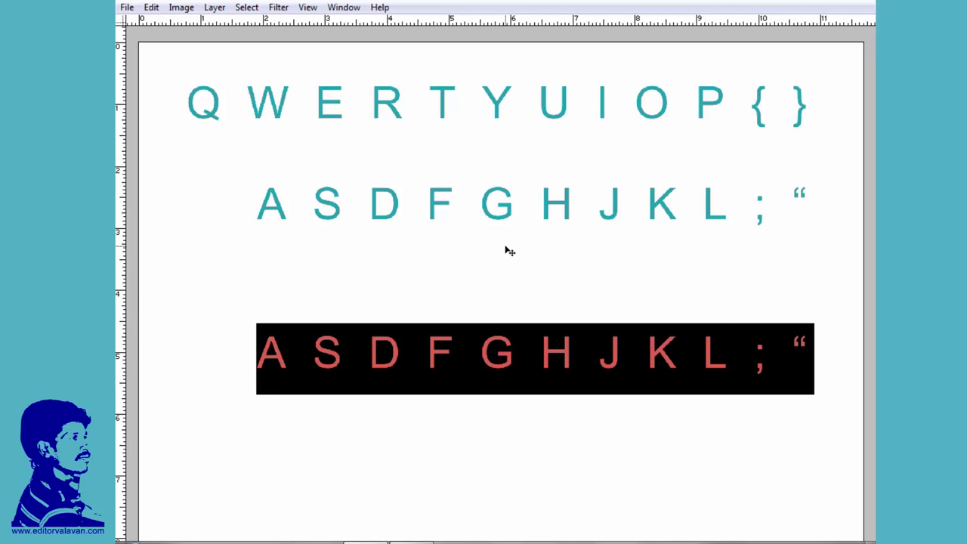
{"action": "type", "text": "Z X C "}
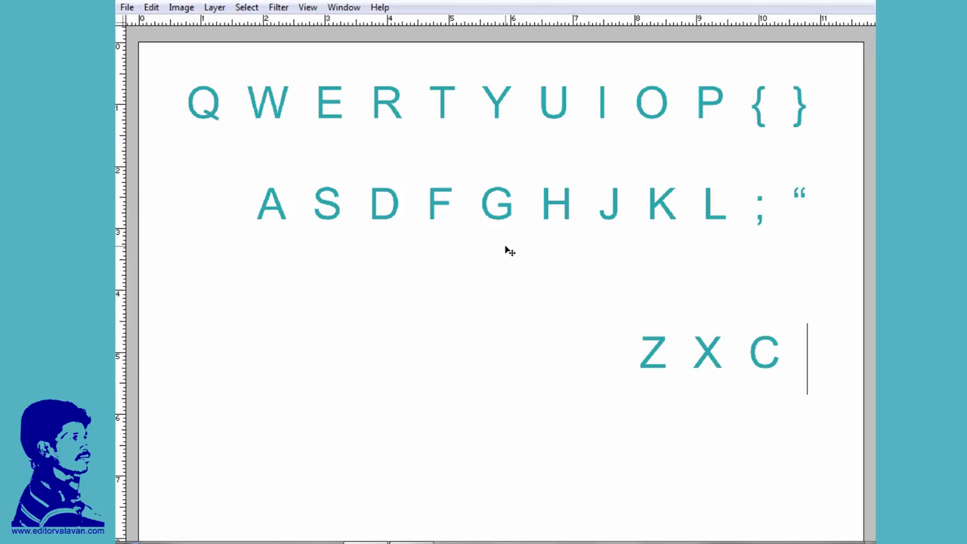
{"action": "type", "text": "V B N "}
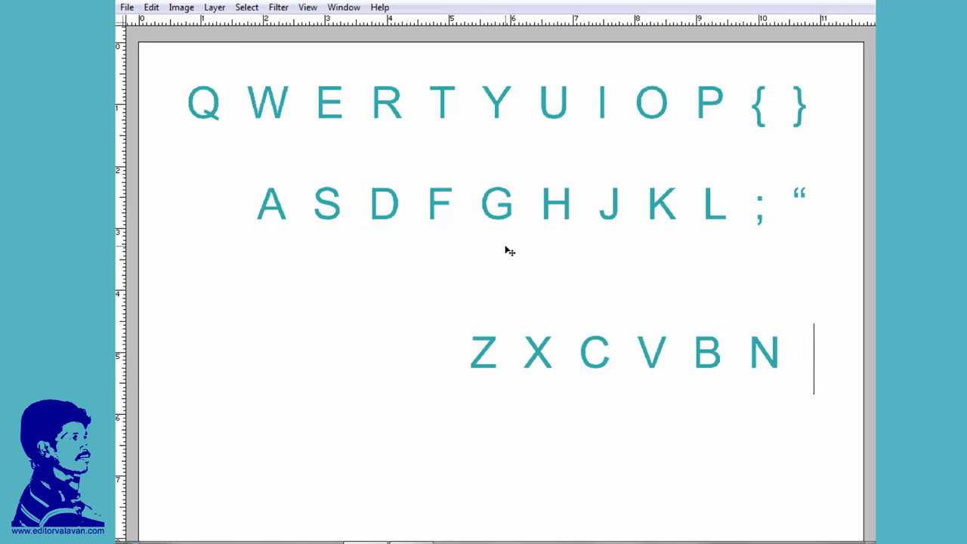
{"action": "type", "text": "M ,"}
{"action": "key", "text": "shift+Left"}
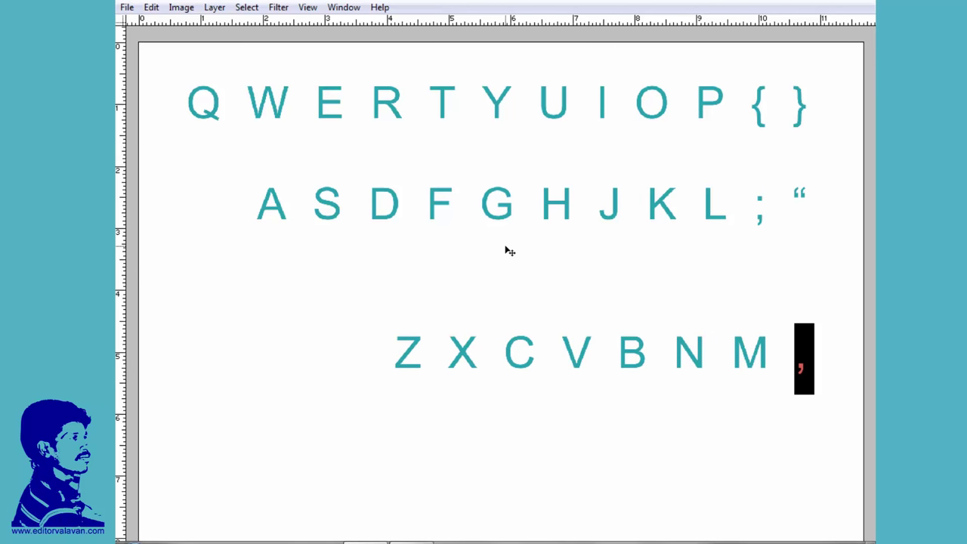
{"action": "type", "text": "< >"}
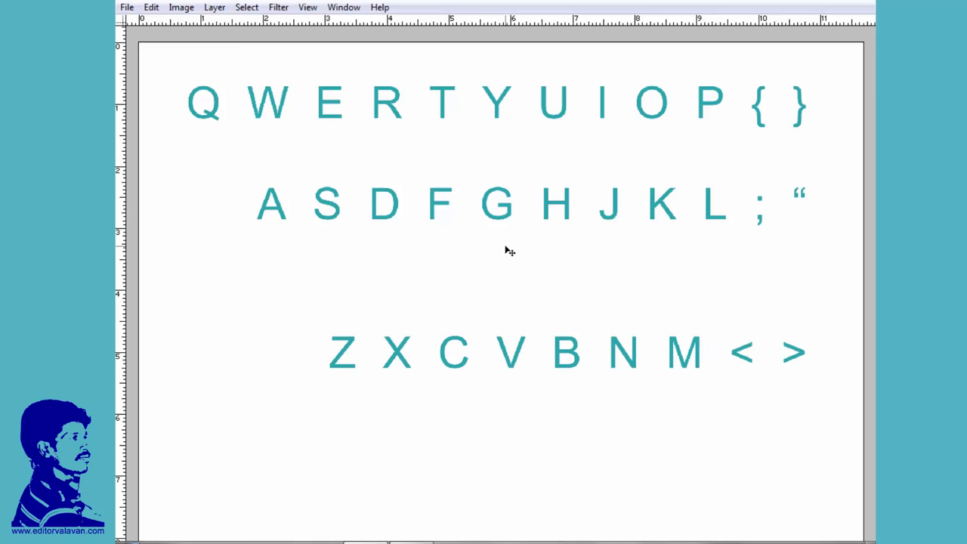
{"action": "type", "text": " /"}
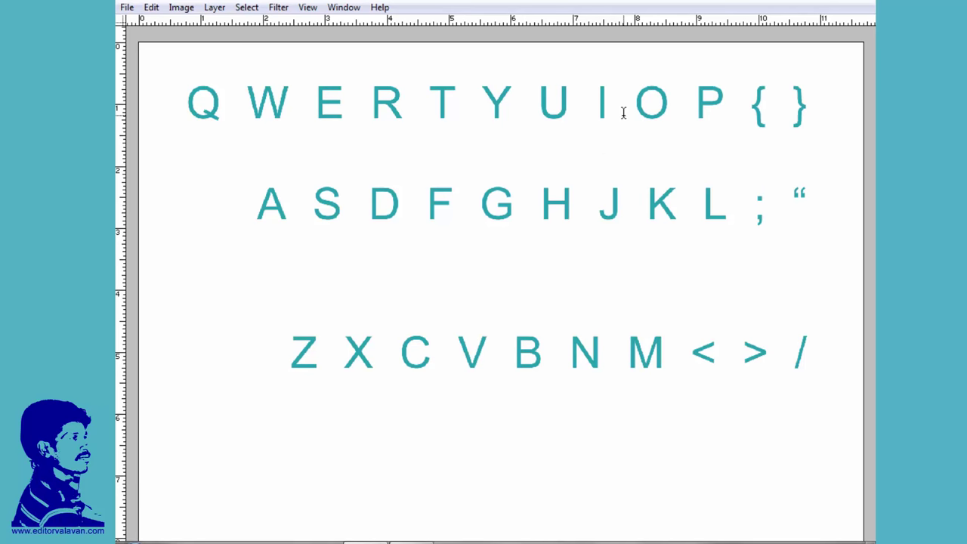
{"action": "type", "text": " \\"}
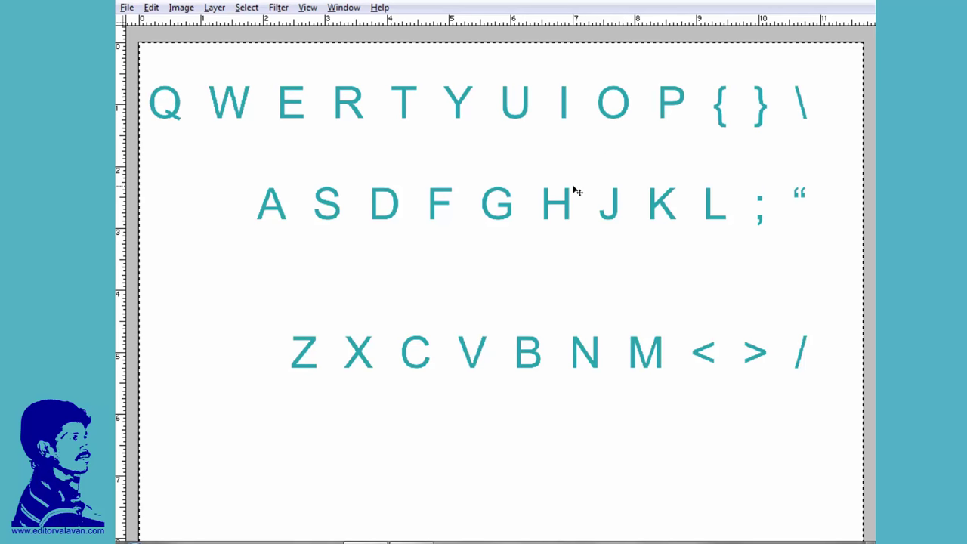
Move the ZXCV row lower-left and nudge the ASDF row to space the rows evenly
{"action": "key", "text": "shift+Right"}
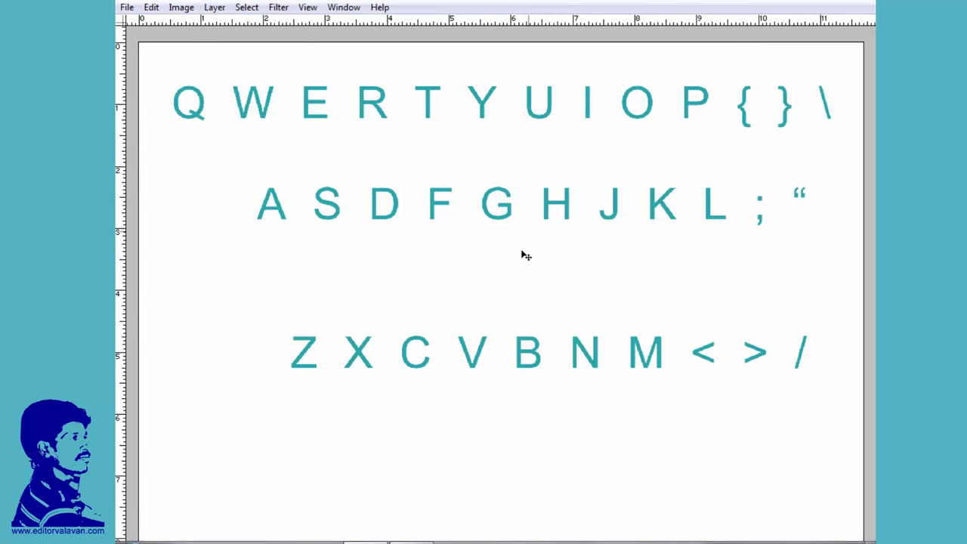
{"action": "left_click_drag", "start_coordinate": [521, 254], "coordinate": [493, 296]}
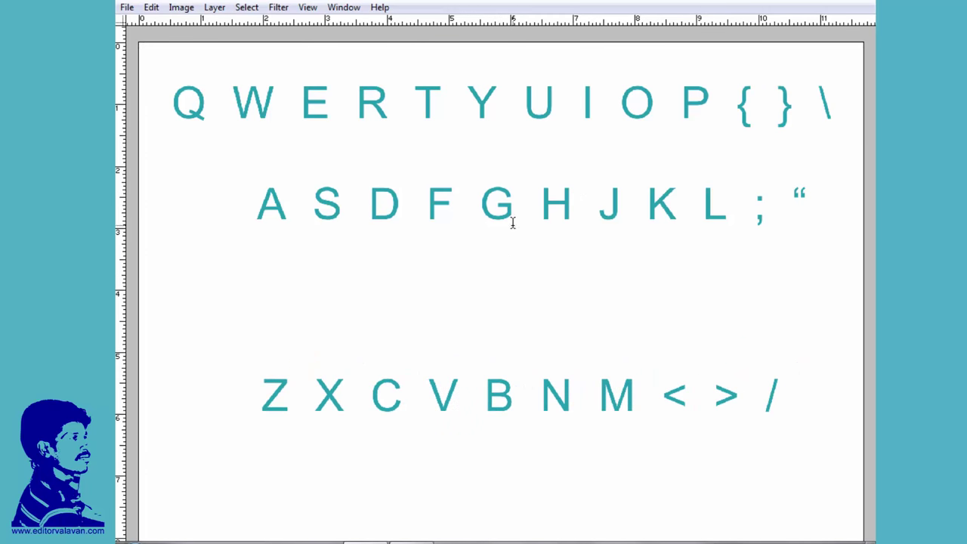
{"action": "key", "text": "shift+Down"}
{"action": "key", "text": "shift+Down"}
{"action": "key", "text": "shift+Down"}
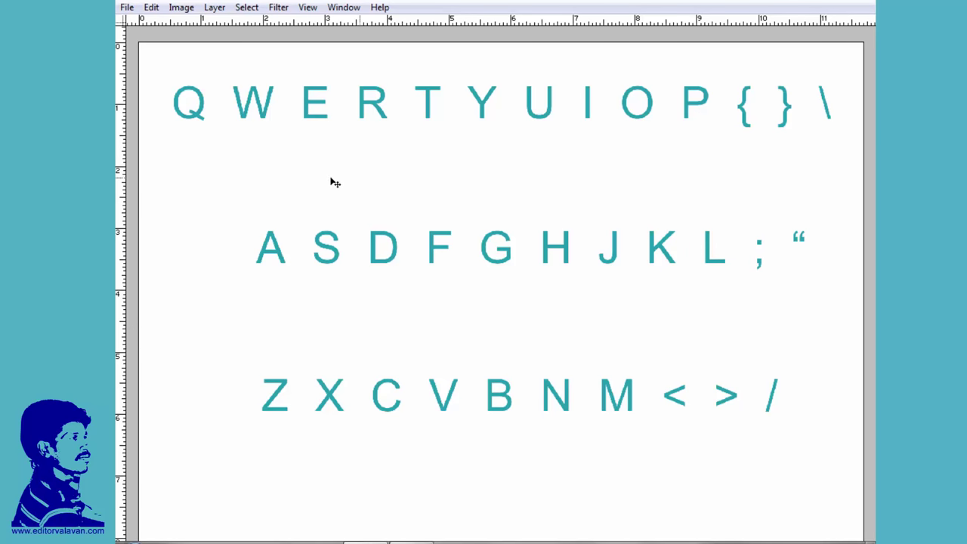
Start a text line below the top row and set its font to STMZH - 024
{"action": "key", "text": "t"}
{"action": "left_click", "coordinate": [219, 179]}
{"action": "type", "text": "AS"}
{"action": "key", "text": "ctrl+a"}
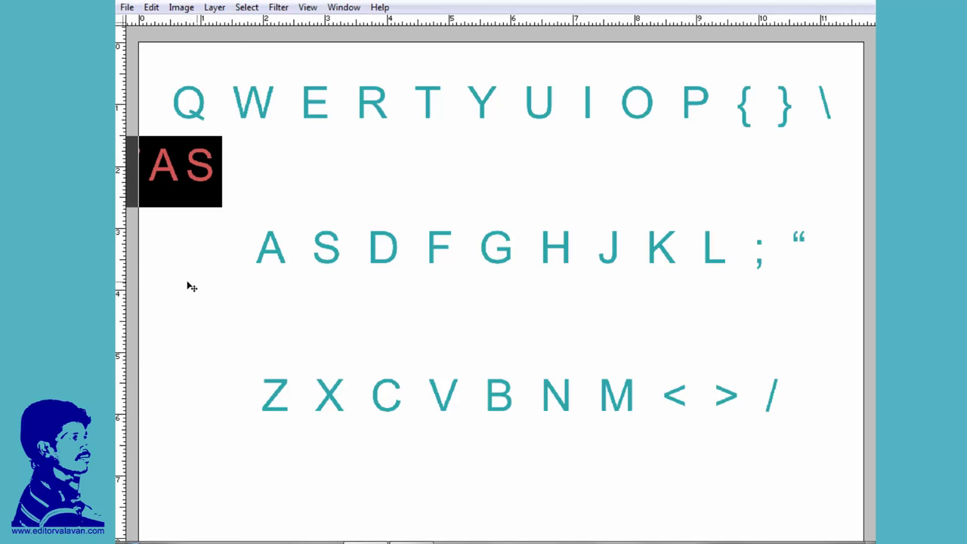
{"action": "key", "text": "ctrl+t"}
{"action": "left_click", "coordinate": [658, 133]}
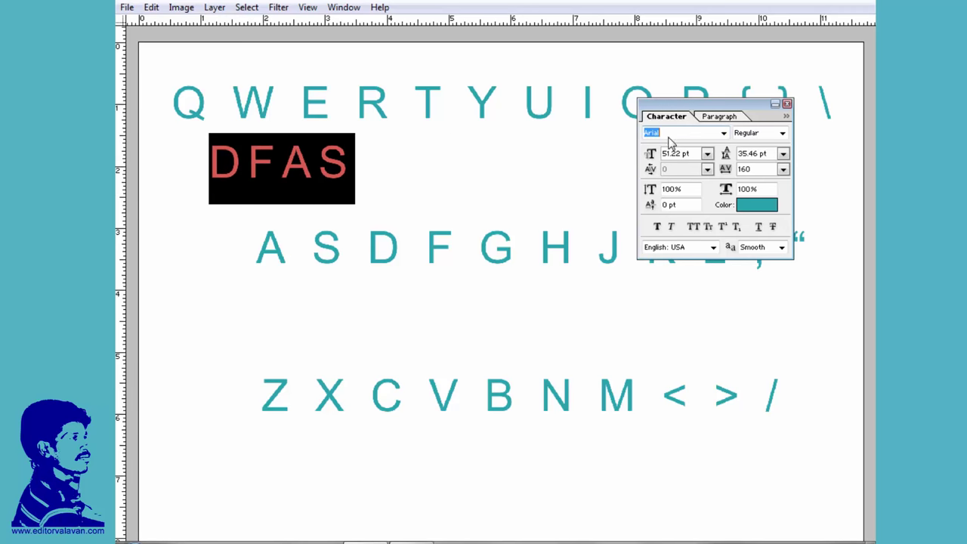
{"action": "type", "text": "RGB_0002"}
{"action": "key", "text": "ctrl+a"}
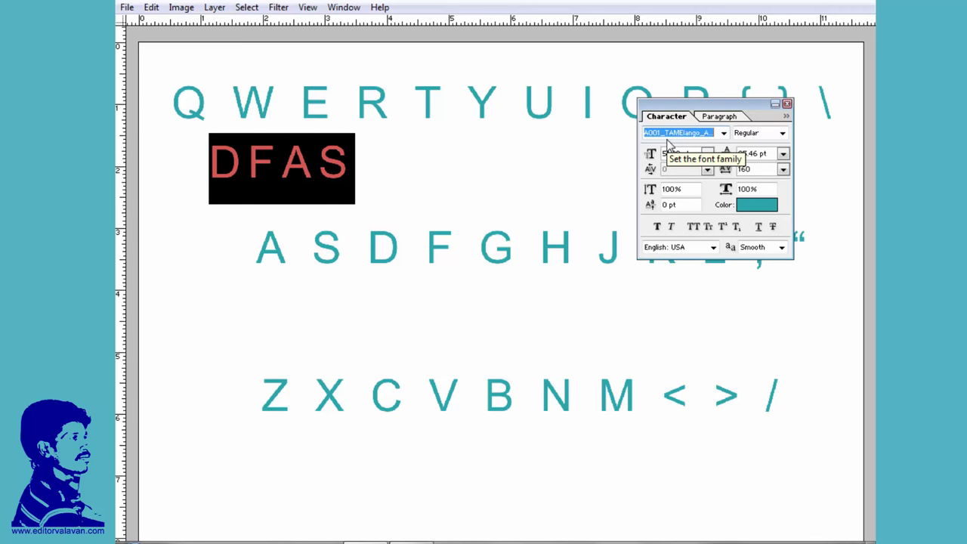
{"action": "type", "text": "STMZH - 024"}
{"action": "key", "text": "Return"}
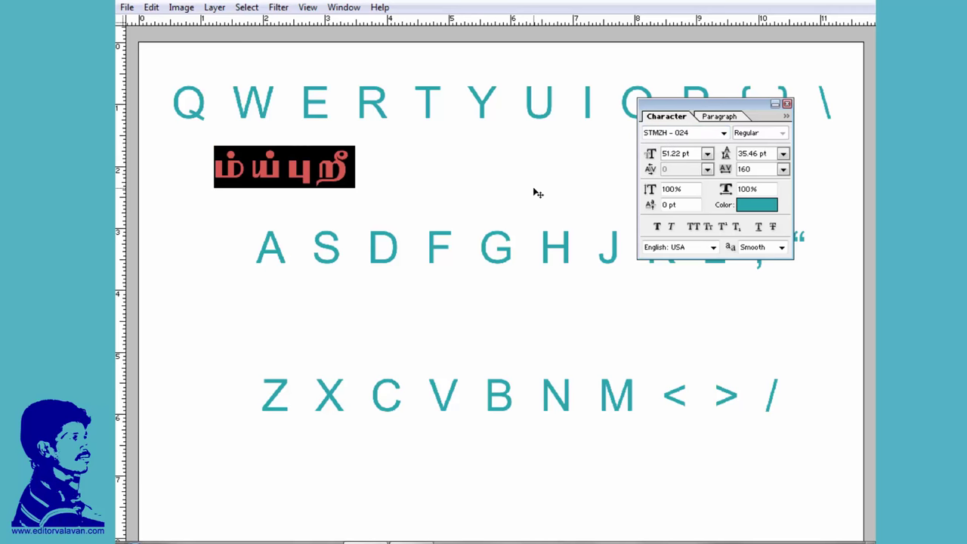
Move the Tamil text under the Q key and type 'w e r t y' as Tamil characters
{"action": "left_click_drag", "start_coordinate": [507, 209], "coordinate": [469, 204]}
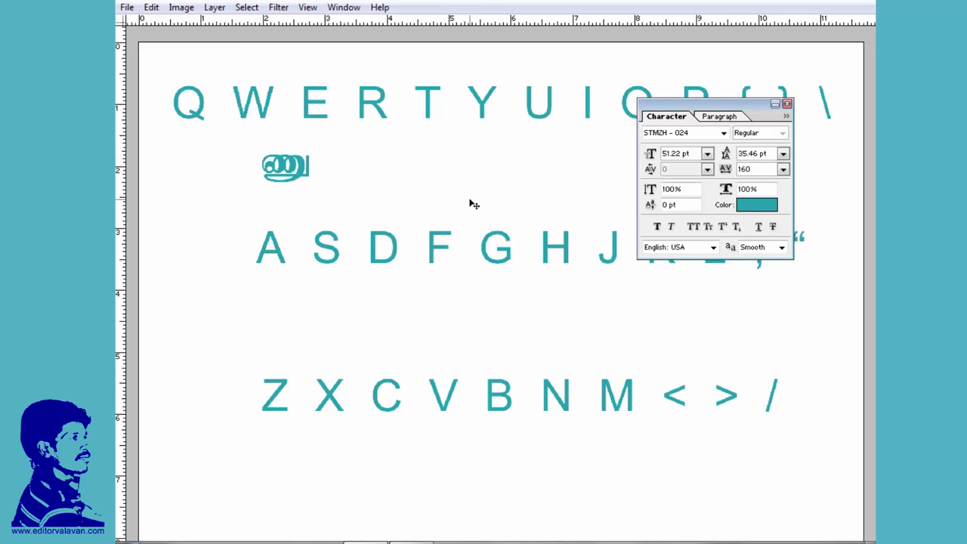
{"action": "type", "text": "w "}
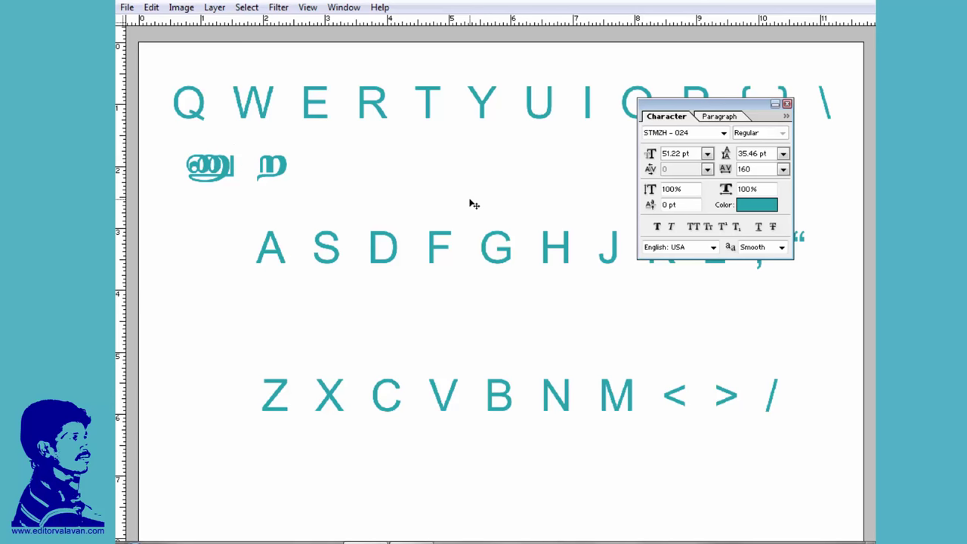
{"action": "type", "text": "e r"}
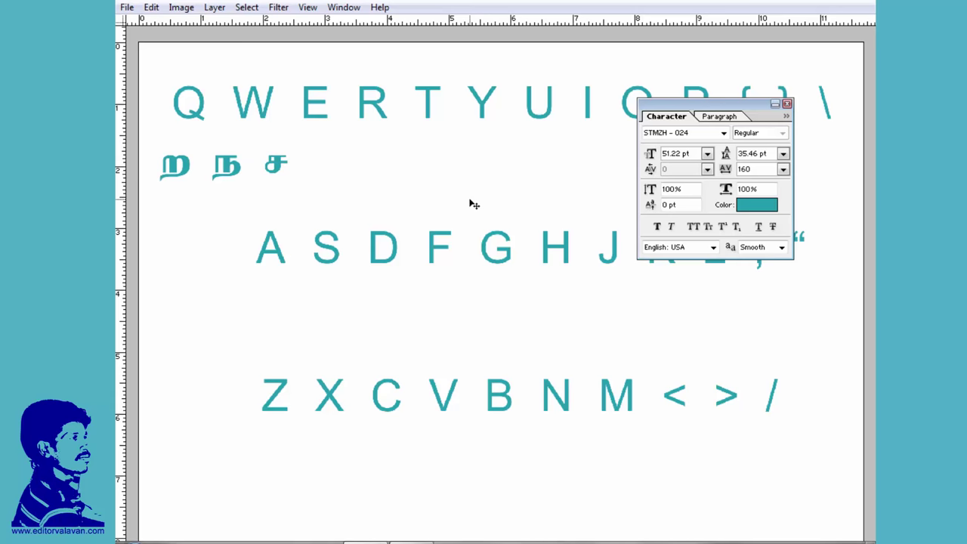
{"action": "type", "text": " t "}
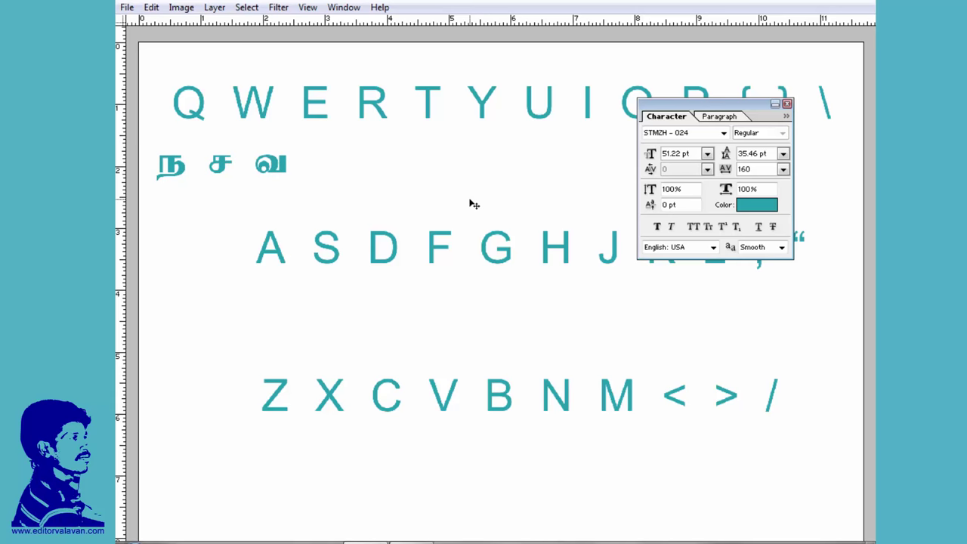
{"action": "type", "text": "y"}
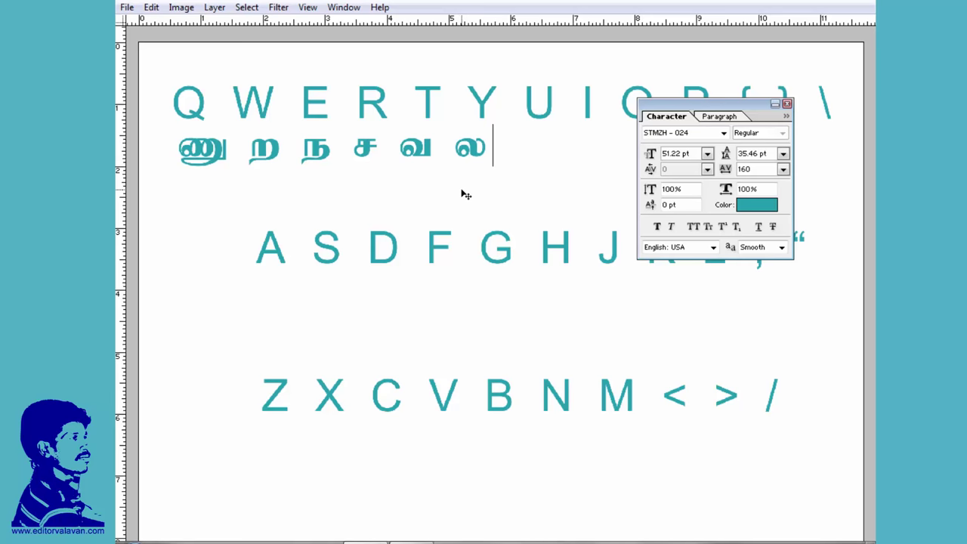
{"action": "key", "text": "Tab"}
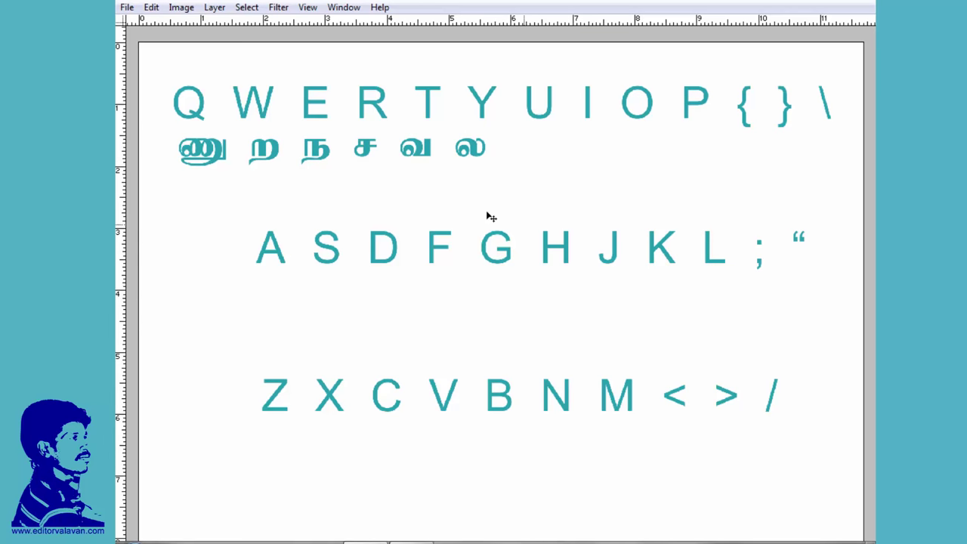
Extend the Tamil line with the characters for 'uiop[]'
{"action": "key", "text": "z"}
{"action": "key", "text": "t"}
{"action": "left_click", "coordinate": [226, 162]}
{"action": "key", "text": "End"}
{"action": "type", "text": "u"}
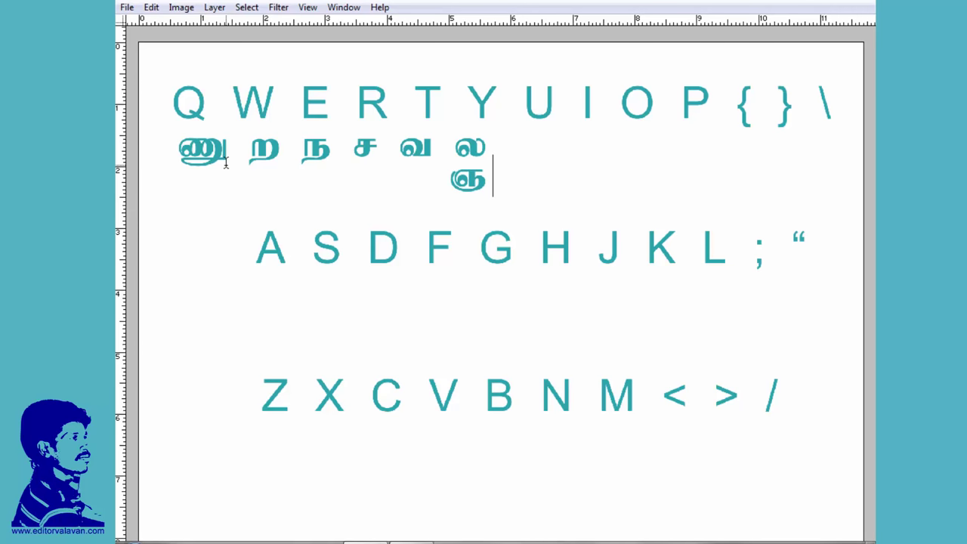
{"action": "type", "text": "io"}
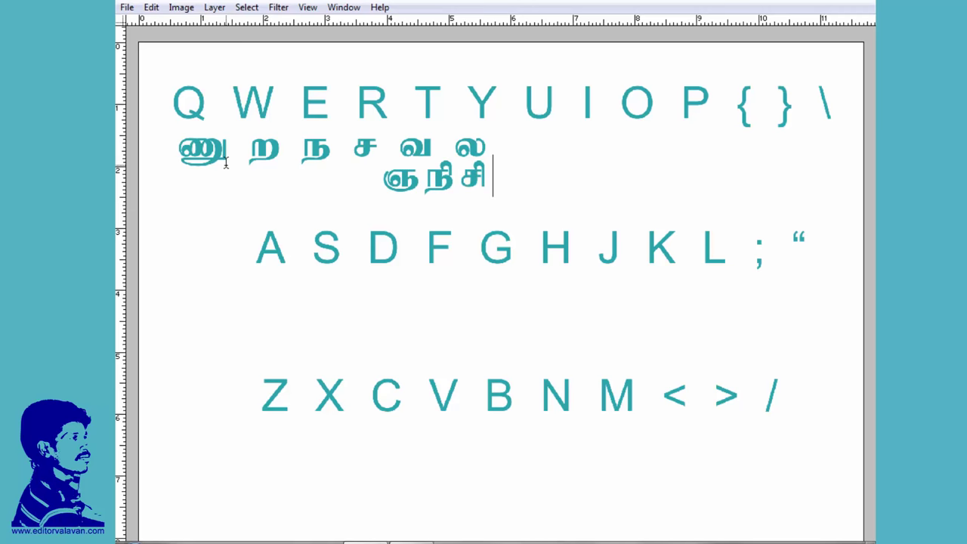
{"action": "type", "text": "p"}
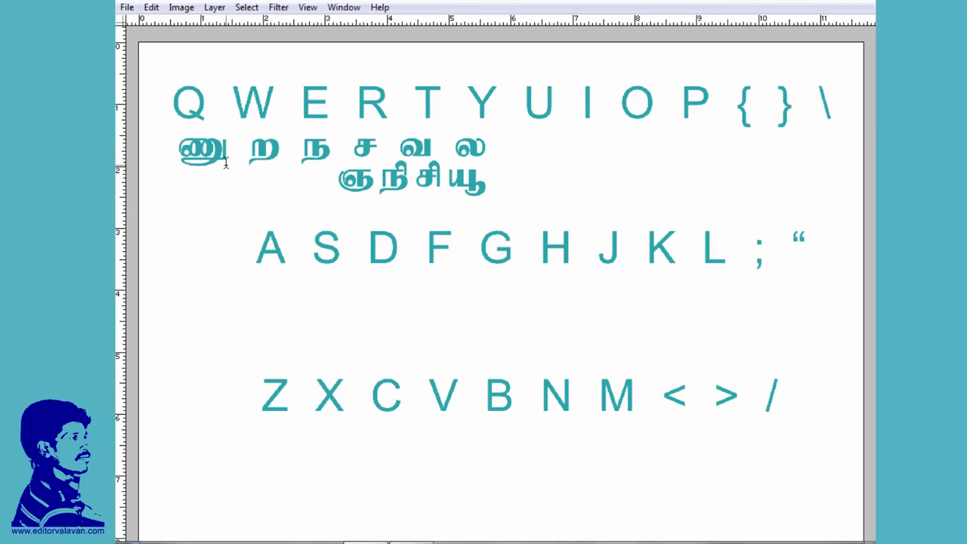
{"action": "type", "text": "["}
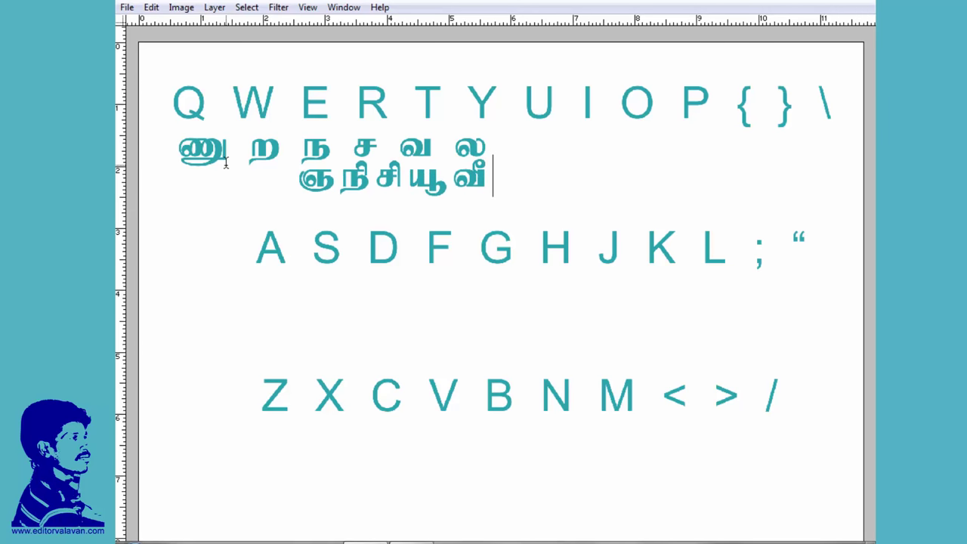
{"action": "type", "text": "]"}
Retype the second Tamil line as நுசுகூலுருஜ and shift both lines into place under QWERTY
{"action": "key", "text": "shift+Home"}
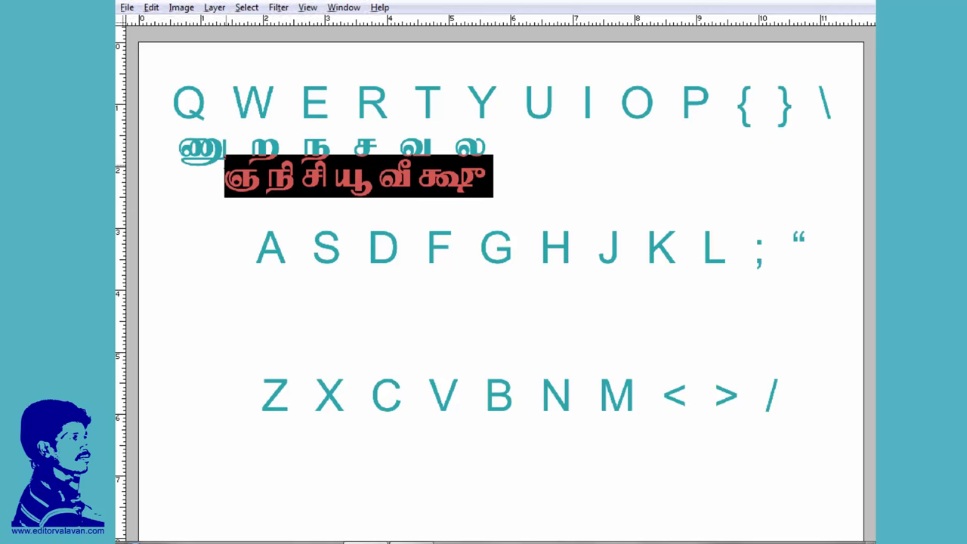
{"action": "type", "text": "W E "}
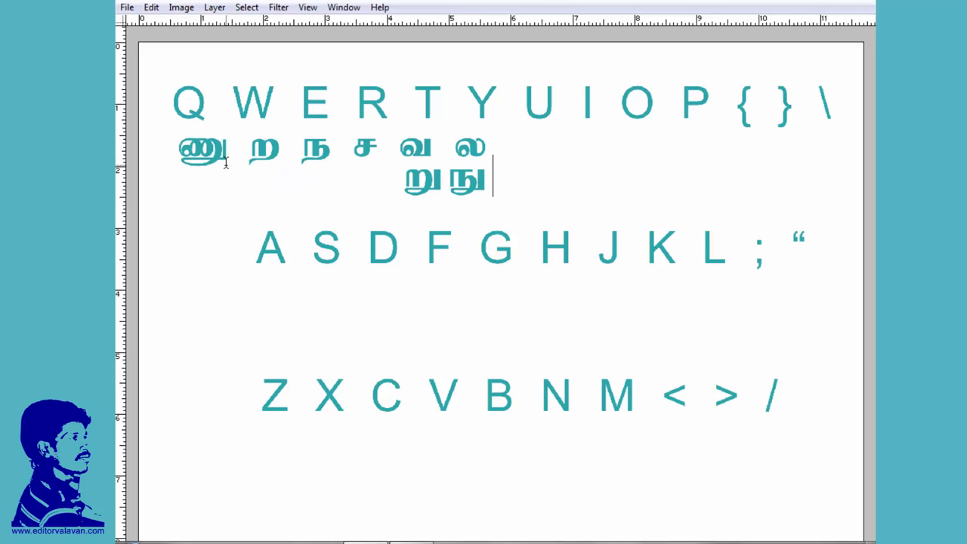
{"action": "type", "text": "R T "}
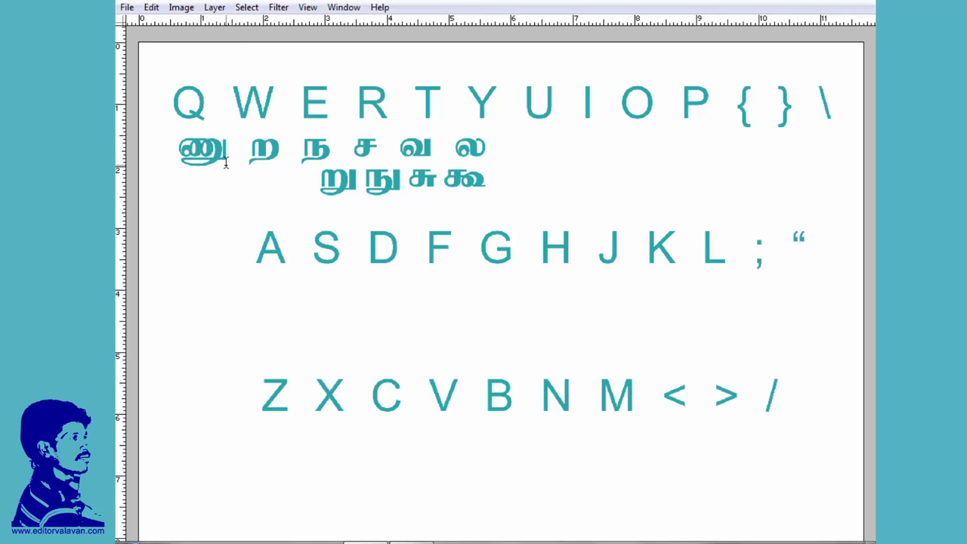
{"action": "type", "text": "Y "}
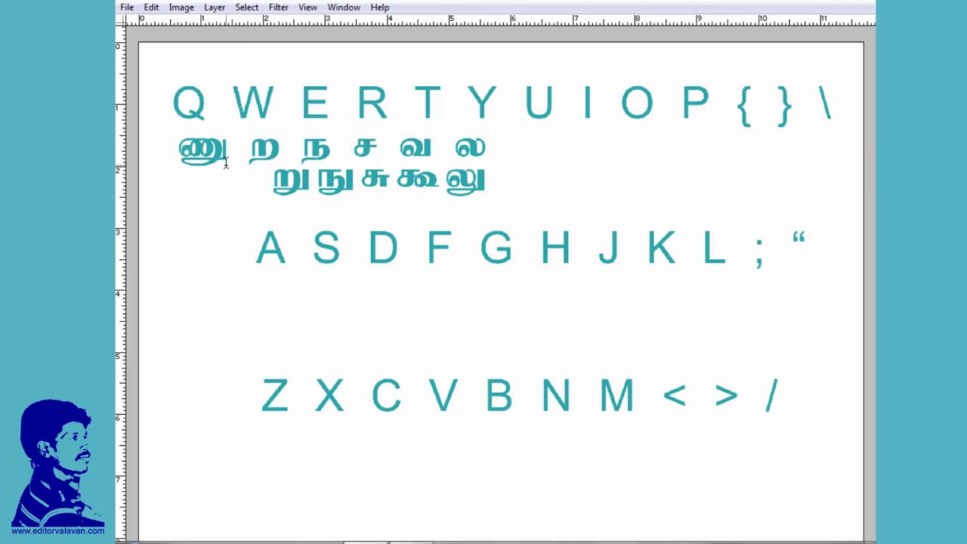
{"action": "type", "text": "U "}
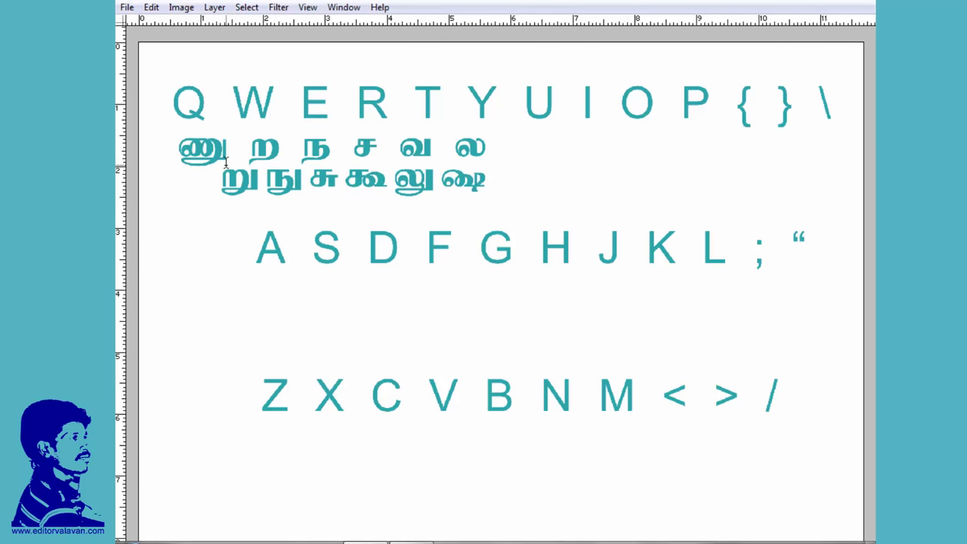
{"action": "type", "text": "I"}
{"action": "key", "text": "ctrl+a"}
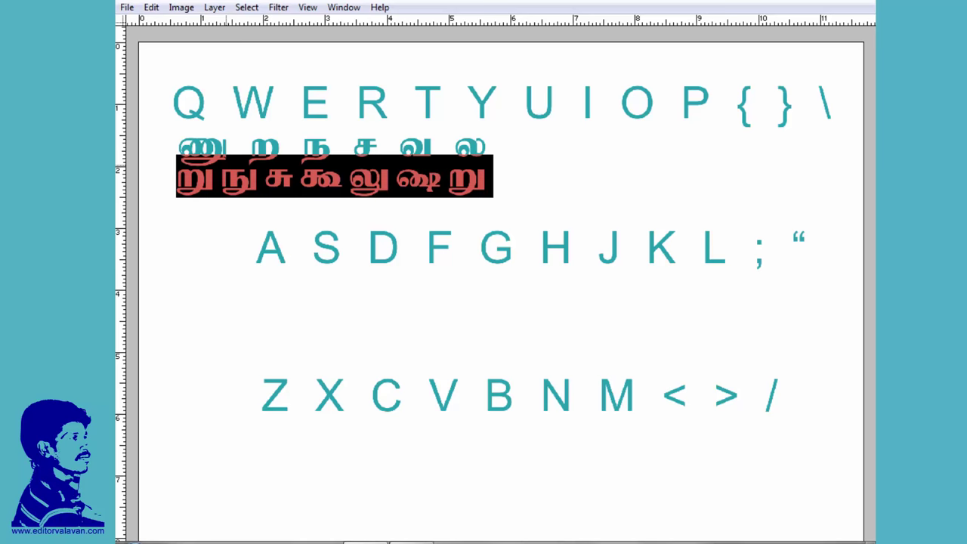
{"action": "type", "text": "UI"}
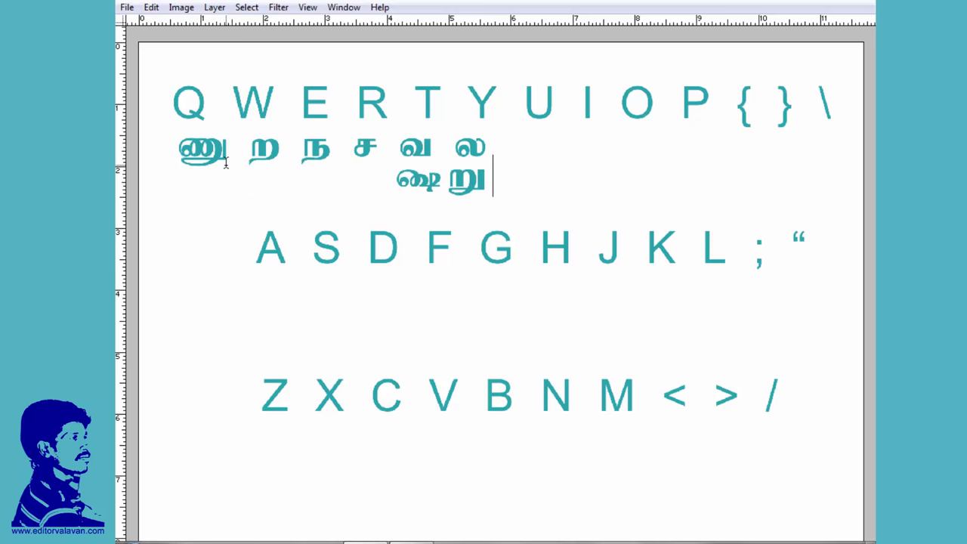
{"action": "type", "text": "நுசுகூலுரு"}
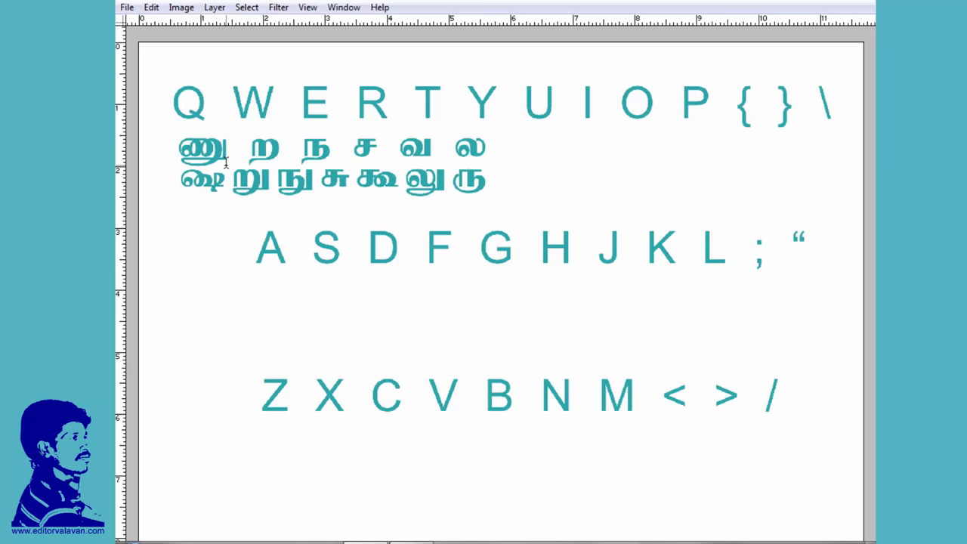
{"action": "type", "text": "ஜ"}
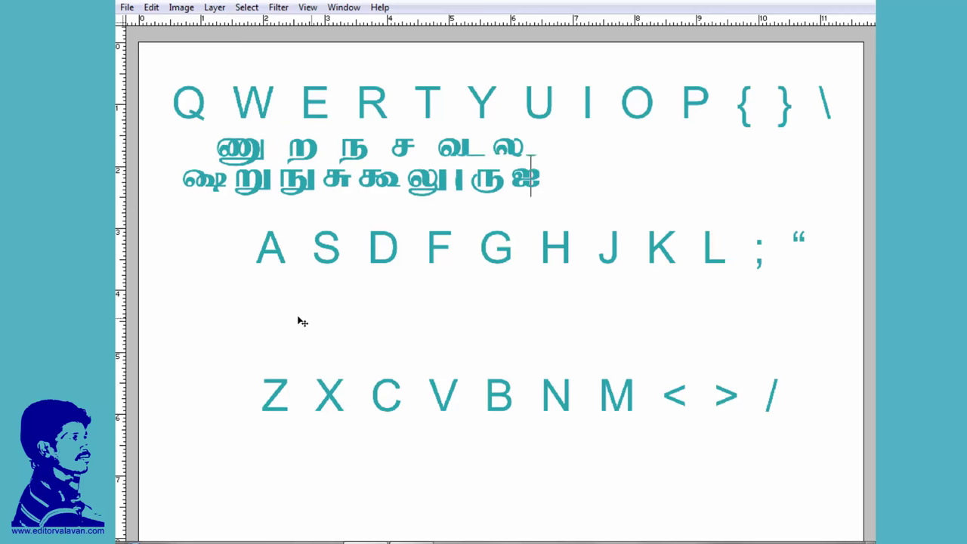
{"action": "left_click_drag", "start_coordinate": [318, 263], "coordinate": [326, 254]}
{"action": "left_click_drag", "start_coordinate": [409, 257], "coordinate": [420, 263]}
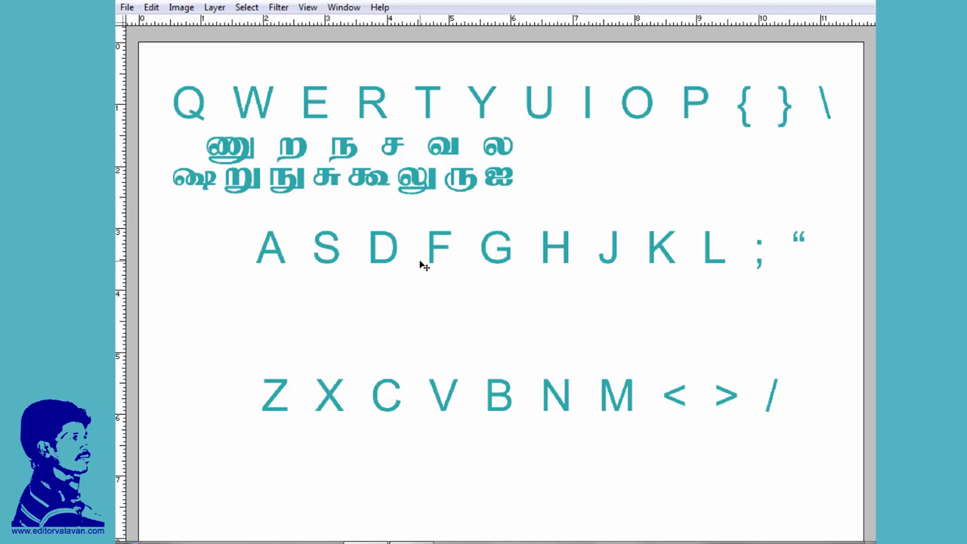
Delete the two Tamil text lines and place a new insertion point below the QWERTY row
{"action": "key", "text": "Delete"}
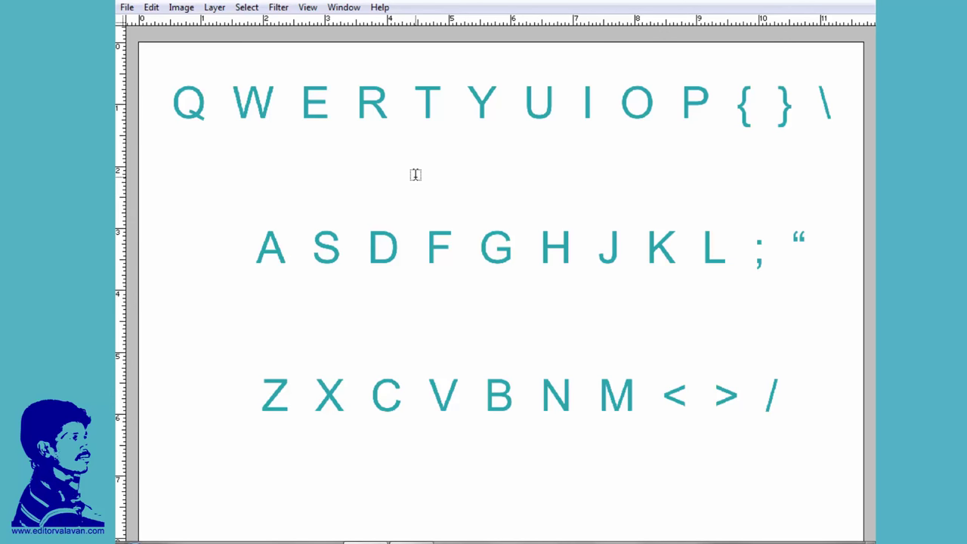
{"action": "left_click", "coordinate": [417, 174]}
{"action": "key", "text": "Down"}
{"action": "key", "text": "Down"}
{"action": "key", "text": "Right"}
{"action": "key", "text": "Right"}
{"action": "key", "text": "Right"}
Open tamil keyboard_ka fonts copy.jpg and move it aside to reveal the layout
{"action": "key", "text": "ctrl+o"}
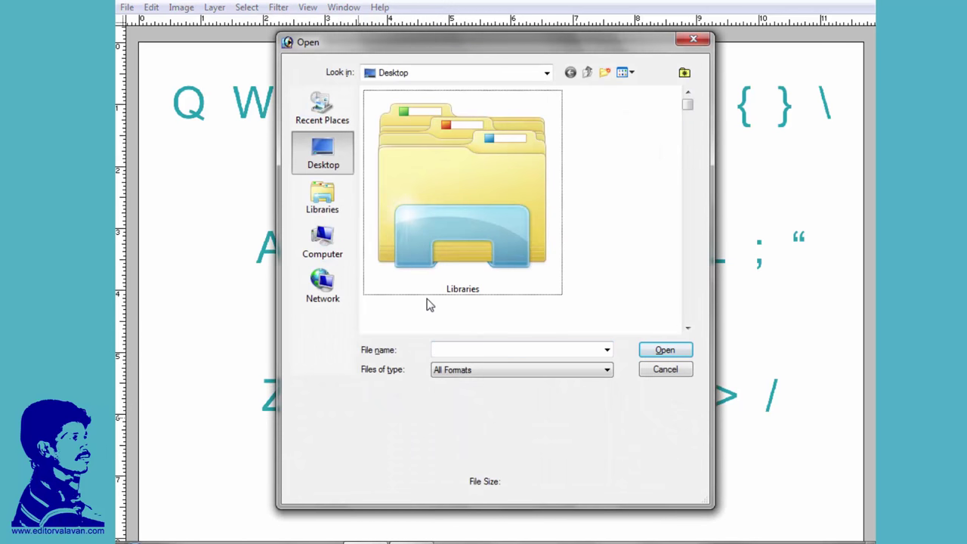
{"action": "scroll", "coordinate": [427, 302], "scroll_direction": "down", "scroll_amount": 3}
{"action": "scroll", "coordinate": [426, 302], "scroll_direction": "down", "scroll_amount": 10}
{"action": "double_click", "coordinate": [427, 303]}
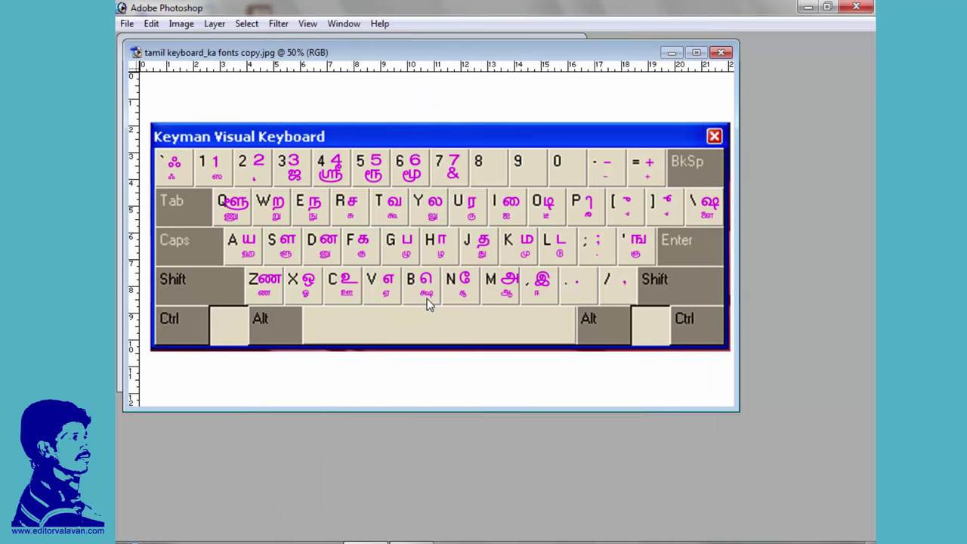
{"action": "mouse_move", "coordinate": [478, 54]}
{"action": "left_mouse_down"}
{"action": "mouse_move", "coordinate": [547, 68]}
{"action": "mouse_move", "coordinate": [537, 251]}
{"action": "left_mouse_up"}
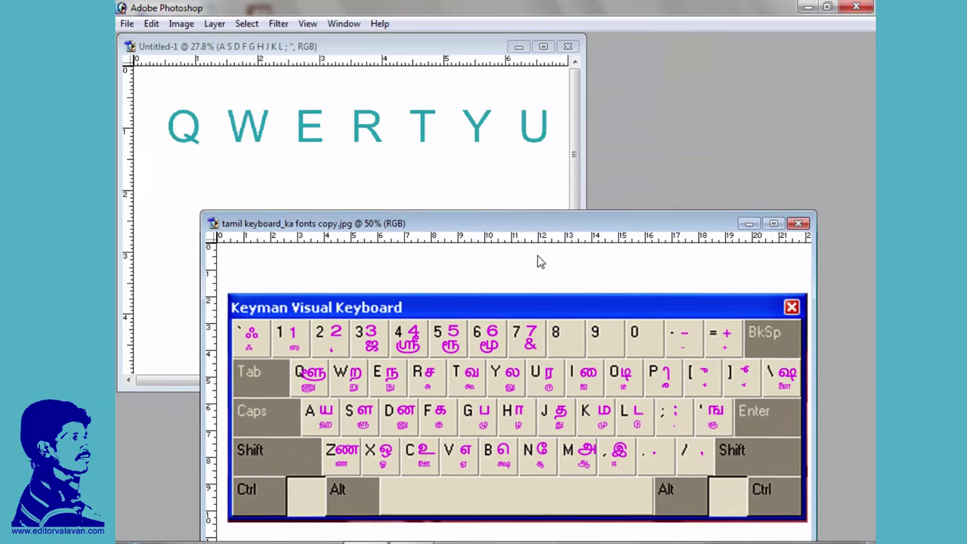
Resize and reposition the key-row document window so both documents stay visible
{"action": "double_click", "coordinate": [487, 48]}
{"action": "double_click", "coordinate": [470, 21]}
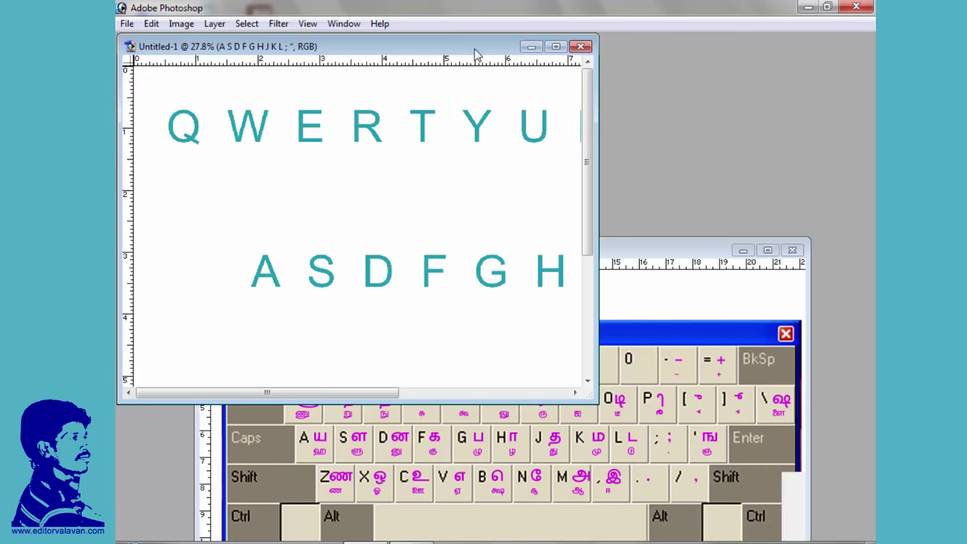
{"action": "left_click_drag", "start_coordinate": [454, 59], "coordinate": [520, 58]}
{"action": "left_click_drag", "start_coordinate": [497, 403], "coordinate": [528, 305]}
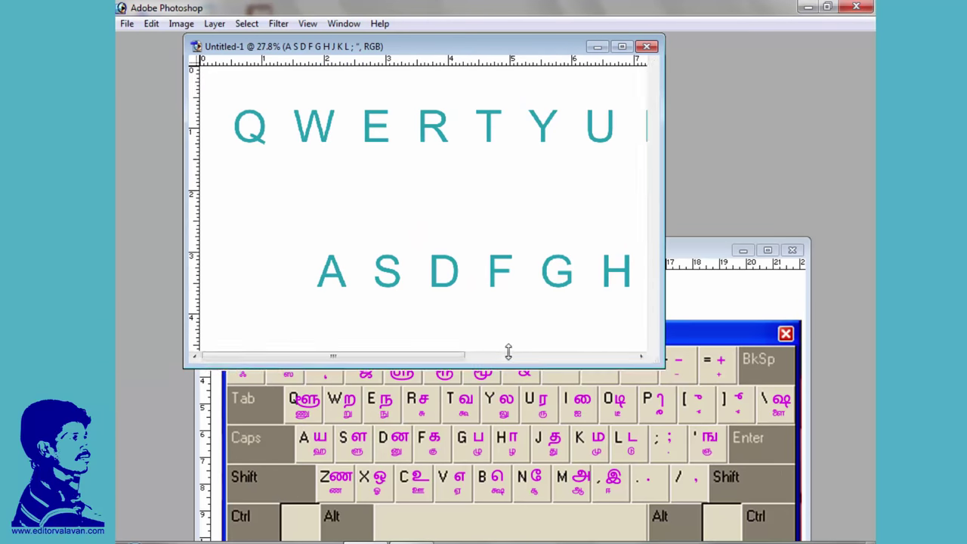
{"action": "left_click_drag", "start_coordinate": [666, 303], "coordinate": [872, 317]}
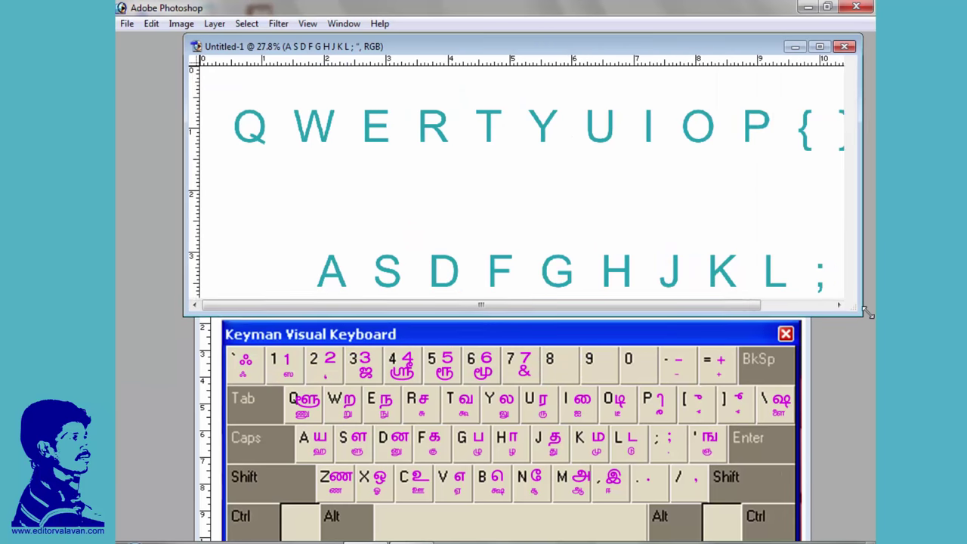
Start a text line under the QWERTY row and set its font to STMZH - 024
{"action": "key", "text": "t"}
{"action": "left_click", "coordinate": [484, 162]}
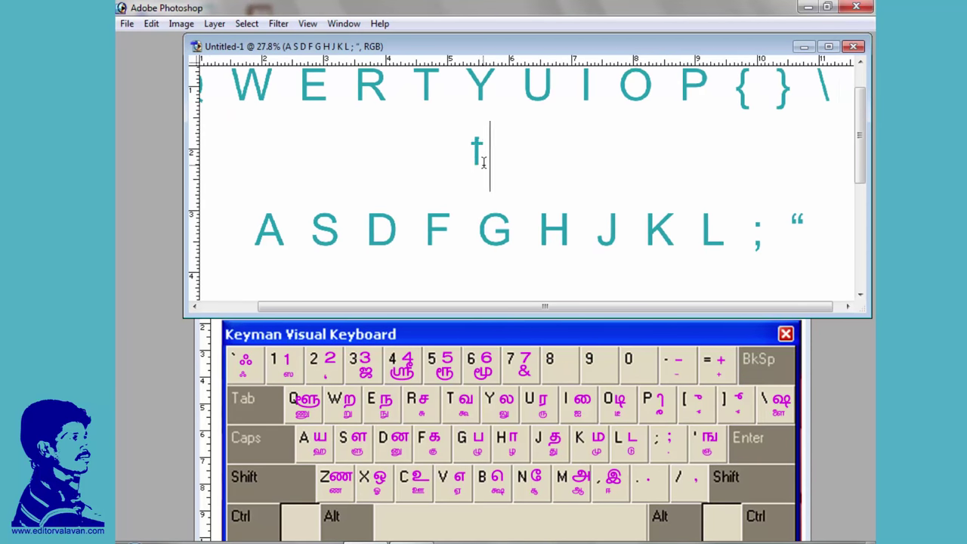
{"action": "type", "text": "fda"}
{"action": "key", "text": "ctrl+t"}
{"action": "left_click", "coordinate": [674, 136]}
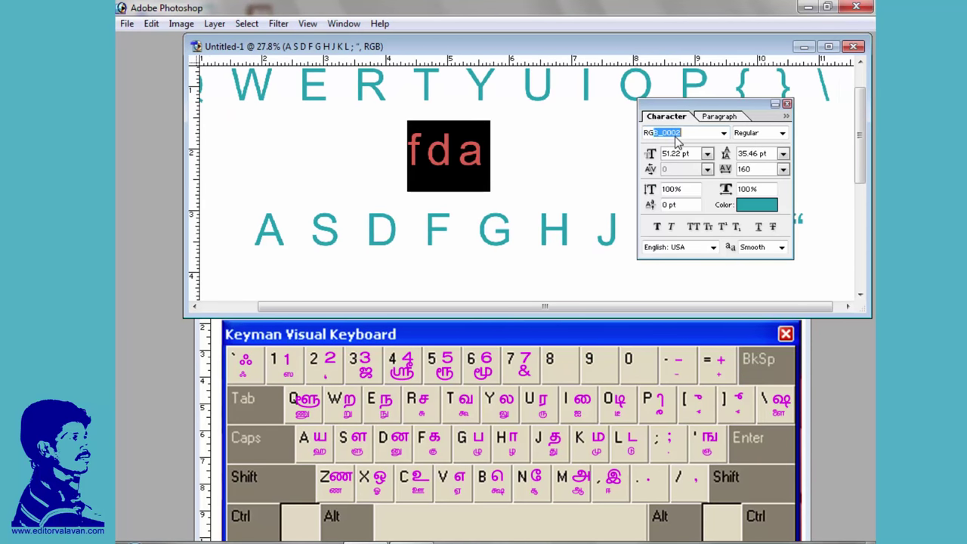
{"action": "type", "text": "R"}
{"action": "key", "text": "Return"}
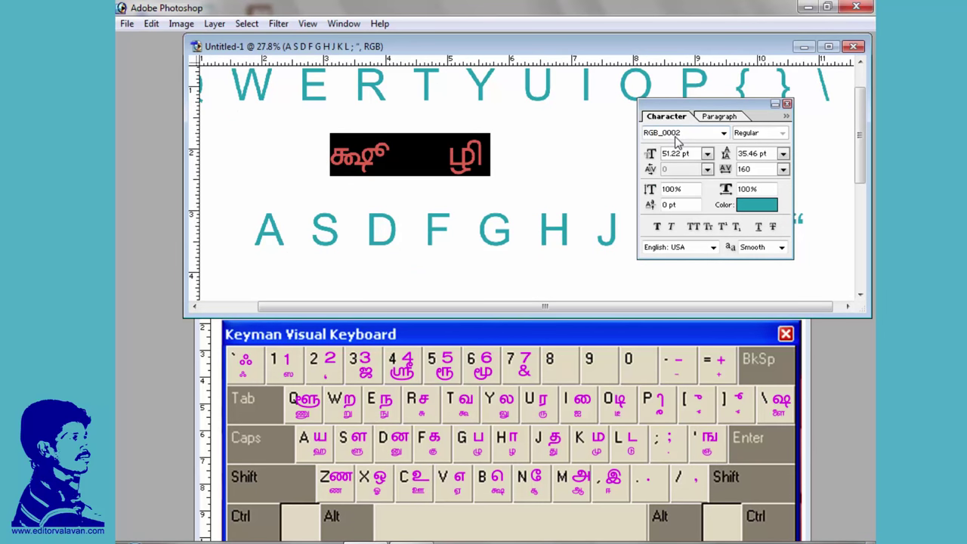
{"action": "type", "text": "வி"}
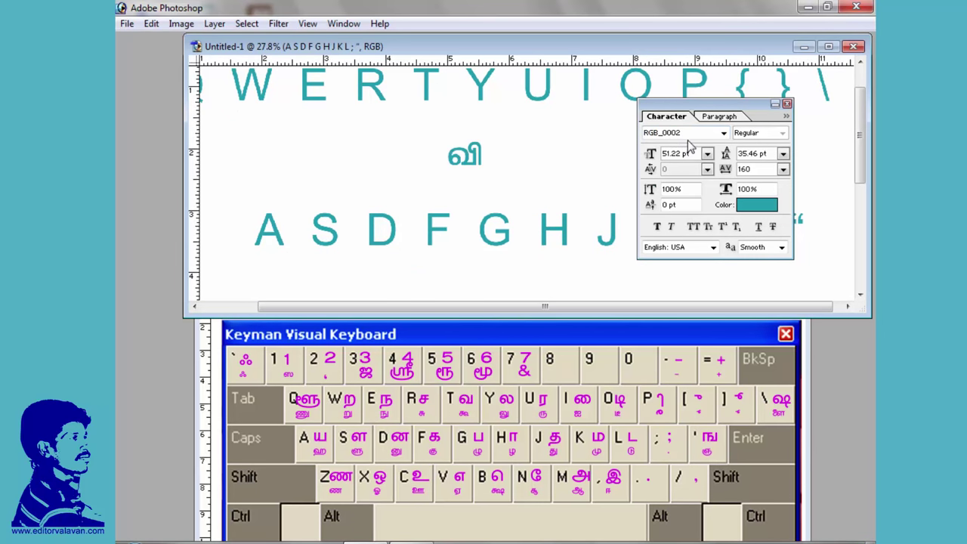
{"action": "key", "text": "ctrl+a"}
{"action": "left_click", "coordinate": [684, 136]}
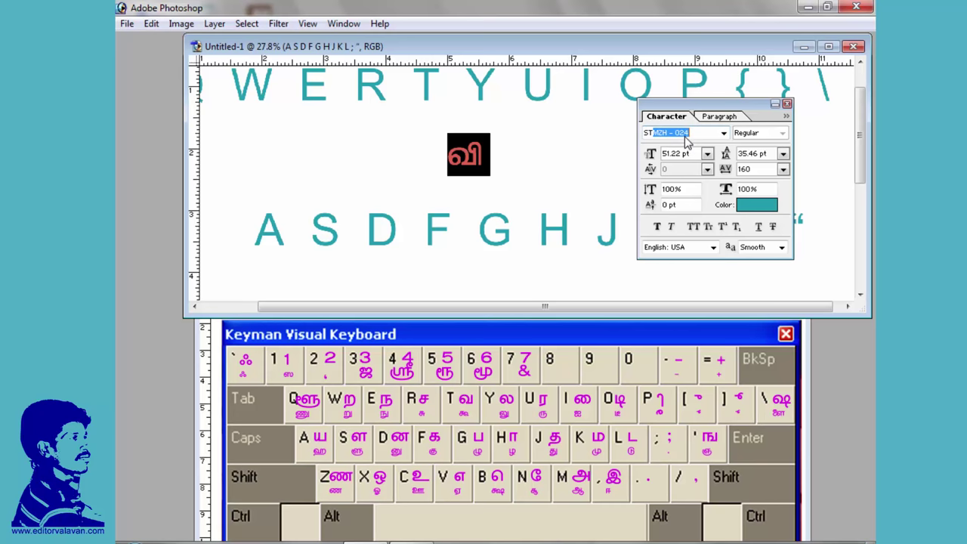
{"action": "key", "text": "Return"}
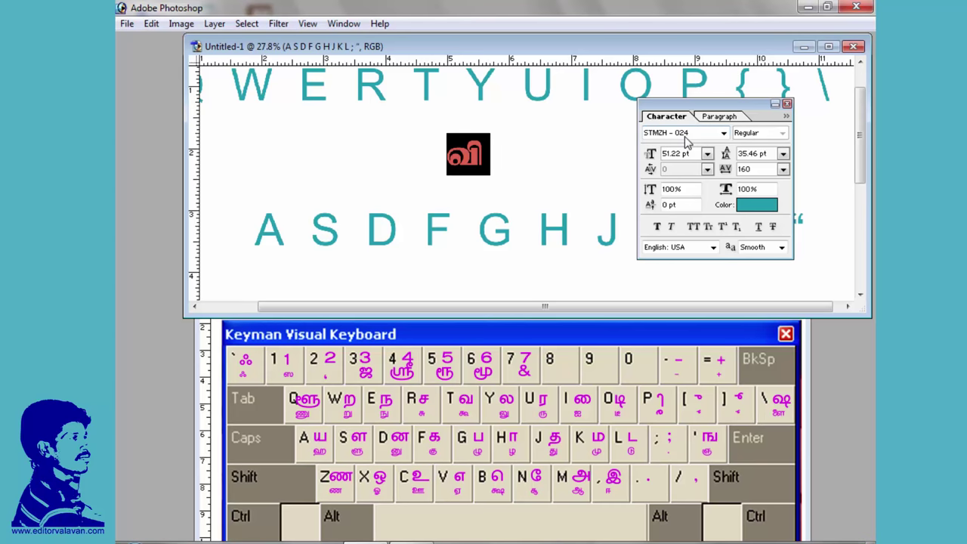
Type the Tamil letters த and து, checking against the keyboard reference image
{"action": "type", "text": "த"}
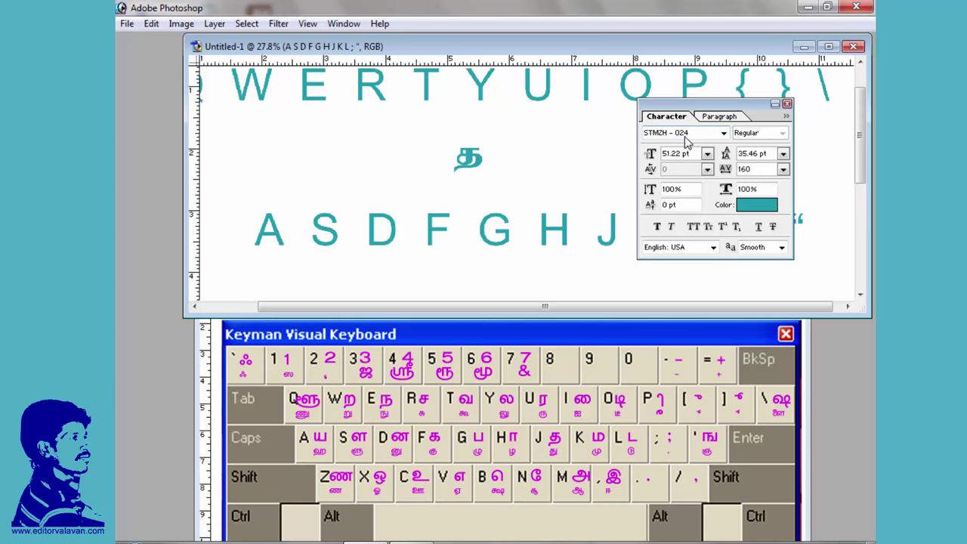
{"action": "left_click", "coordinate": [554, 450]}
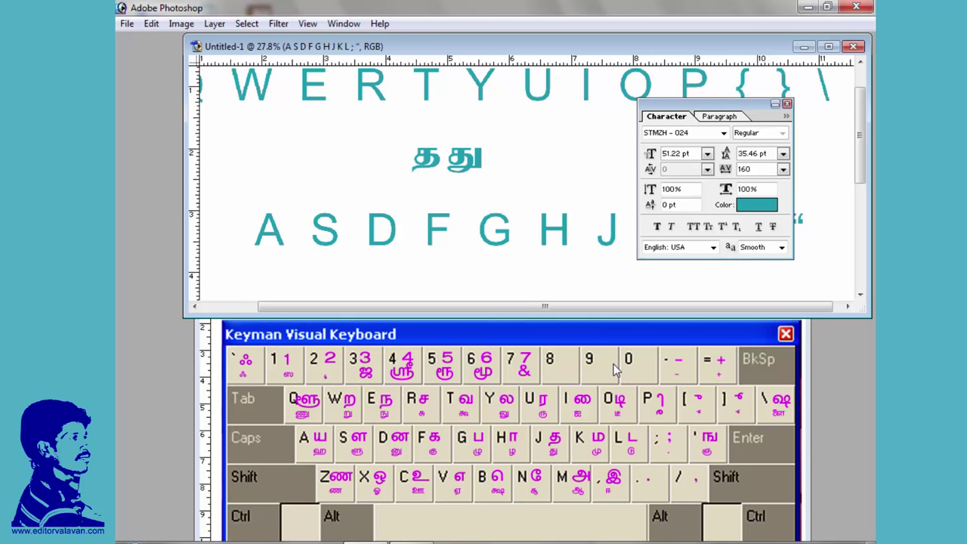
{"action": "type", "text": "து"}
{"action": "type", "text": "h"}
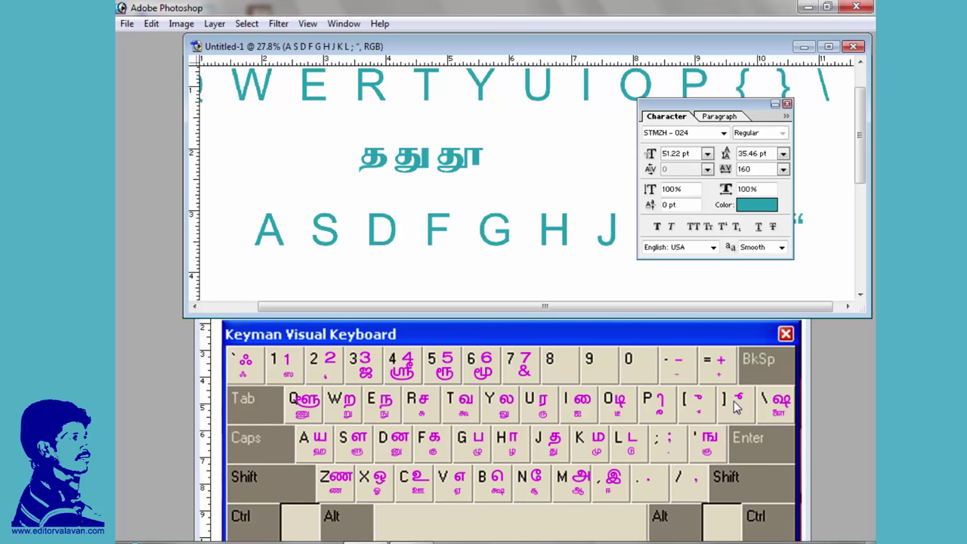
{"action": "key", "text": "ctrl+Tab"}
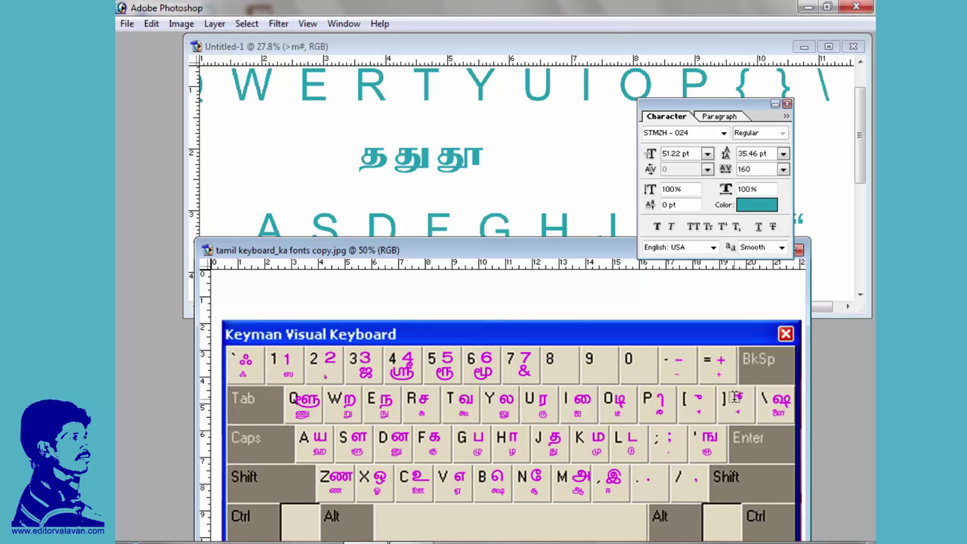
Add தூ, தூ and லூ to complete the line த து தூ தூ லூ
{"action": "left_click", "coordinate": [479, 160]}
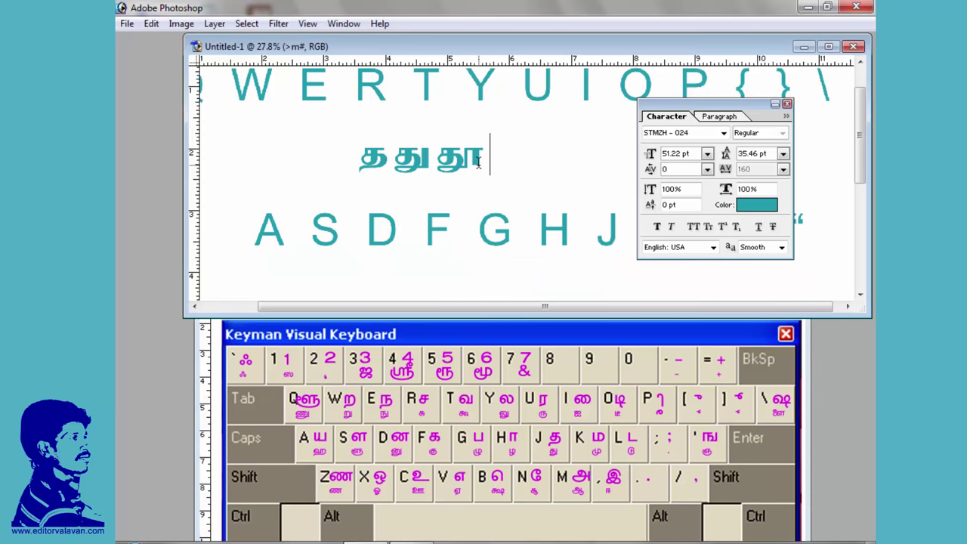
{"action": "type", "text": "து"}
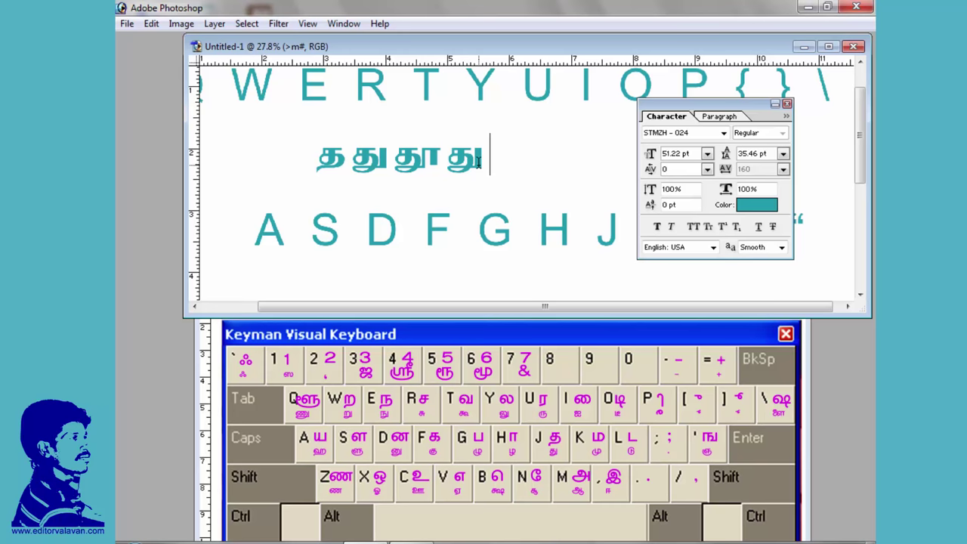
{"action": "key", "text": "BackSpace"}
{"action": "type", "text": "ூ"}
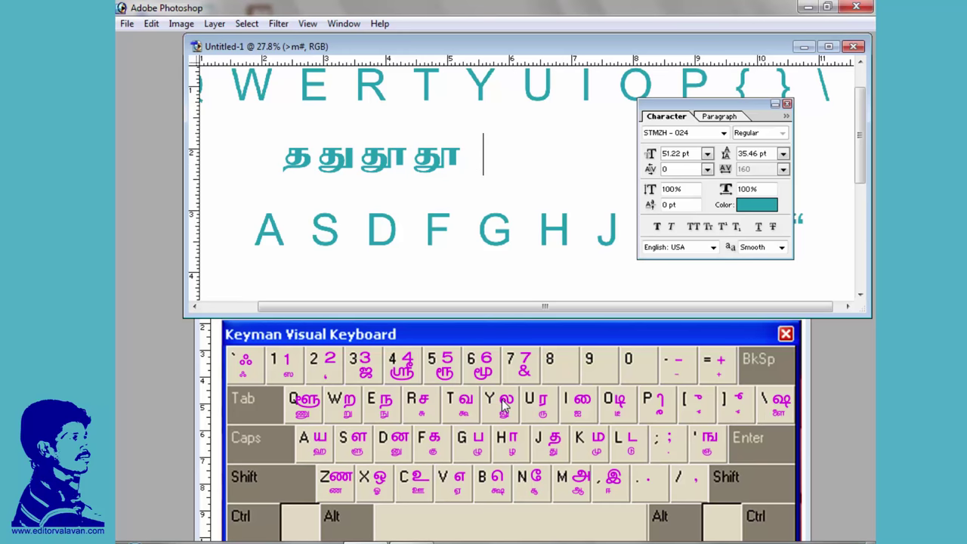
{"action": "left_click", "coordinate": [504, 405]}
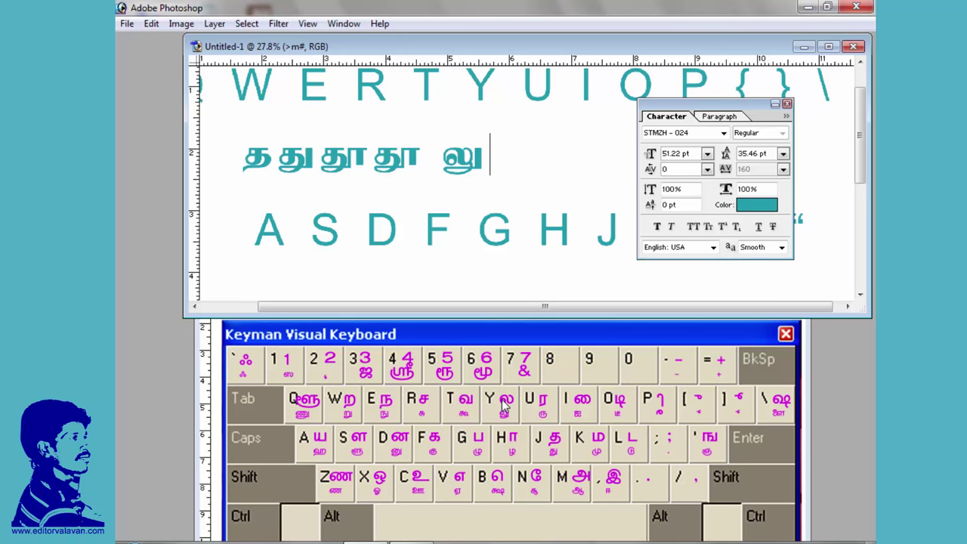
{"action": "left_click", "coordinate": [739, 400]}
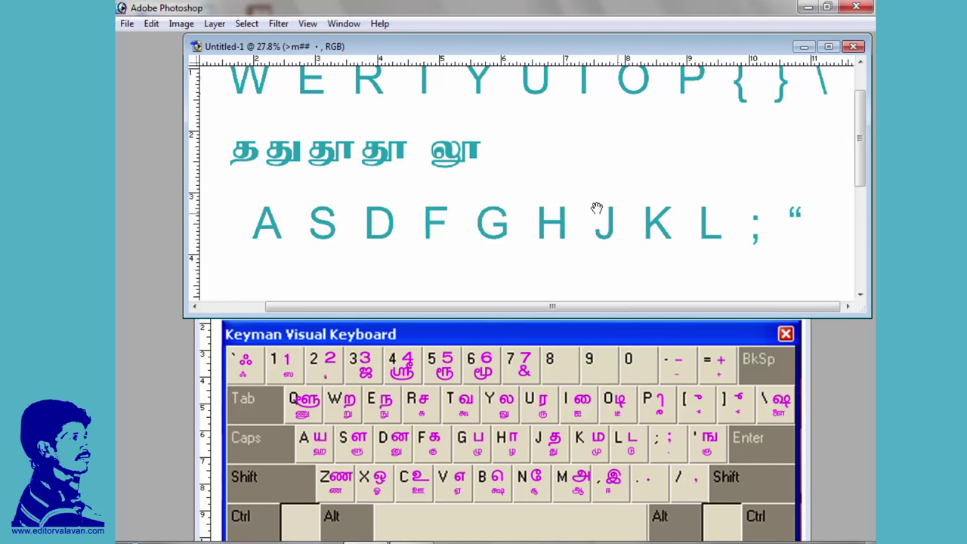
Try a trial text entry below the ASDF row, check the text colour, then cancel it
{"action": "scroll", "coordinate": [574, 215], "scroll_direction": "down", "scroll_amount": 3}
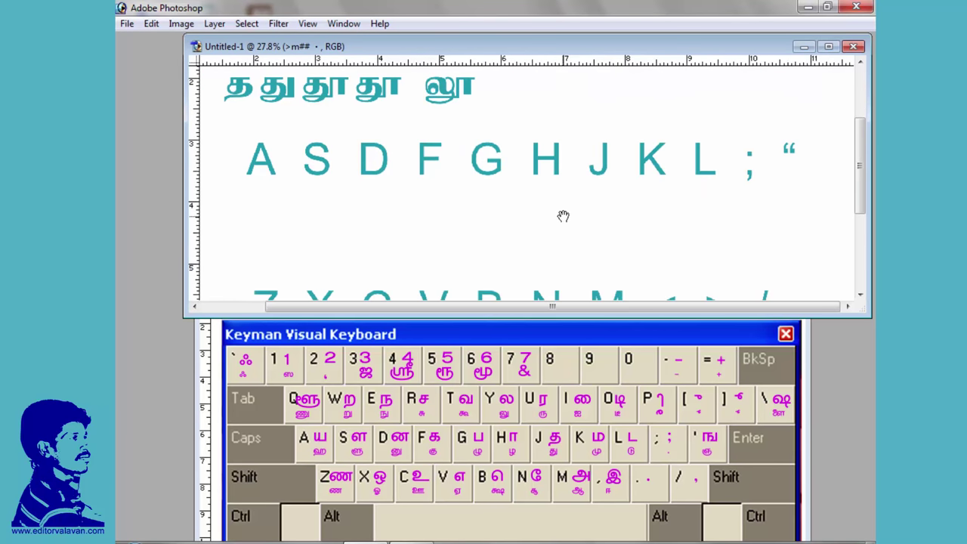
{"action": "left_click", "coordinate": [476, 216]}
{"action": "type", "text": "a"}
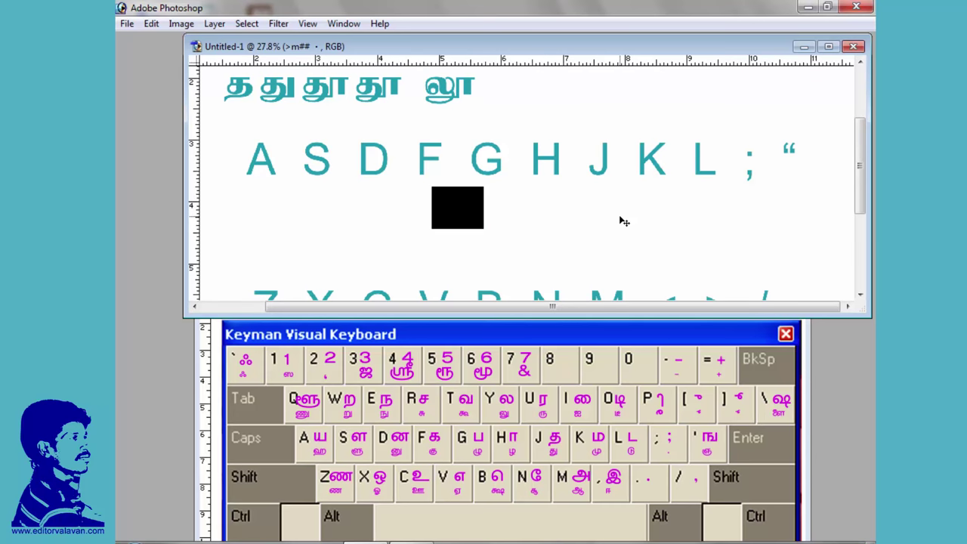
{"action": "key", "text": "ctrl+t"}
{"action": "left_click", "coordinate": [755, 206]}
{"action": "key", "text": "Escape"}
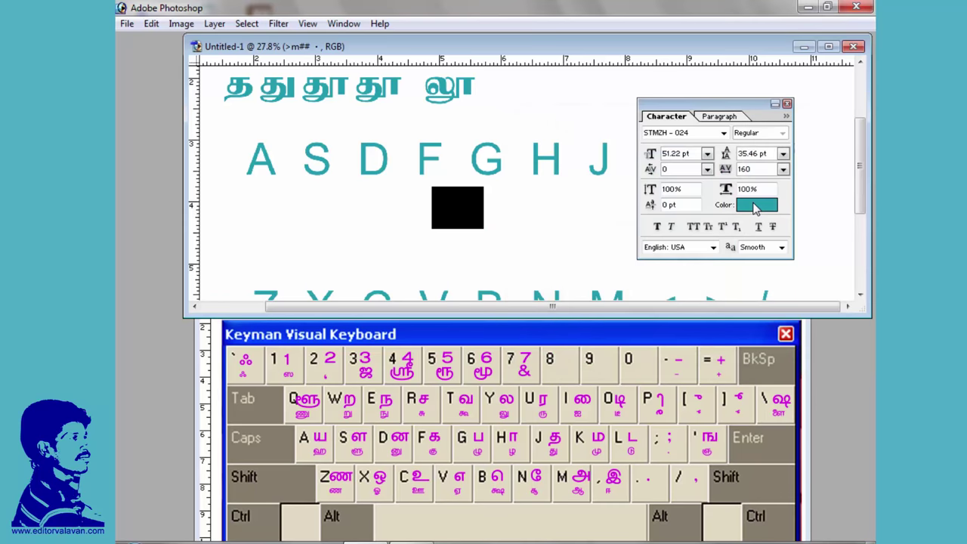
{"action": "key", "text": "Escape"}
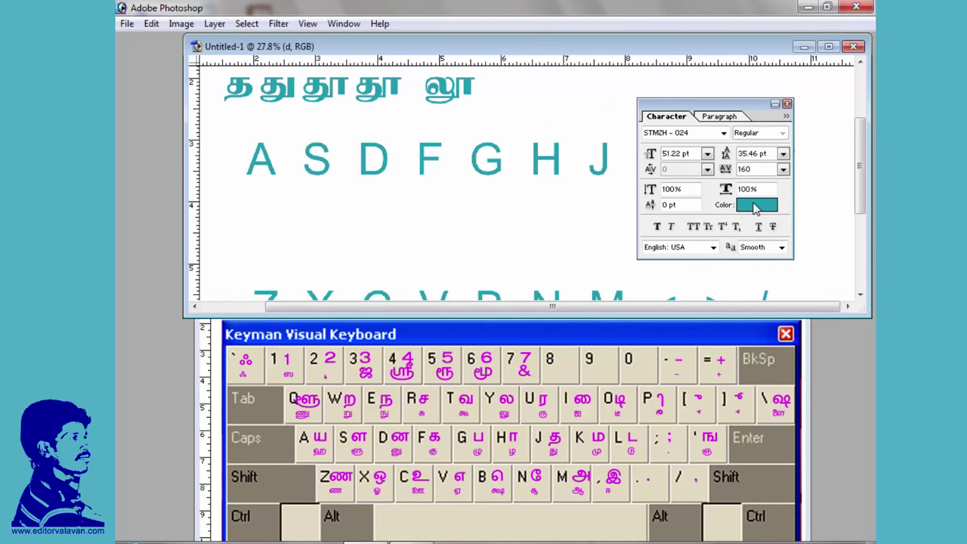
{"action": "key", "text": "Tab"}
{"action": "left_click", "coordinate": [755, 206]}
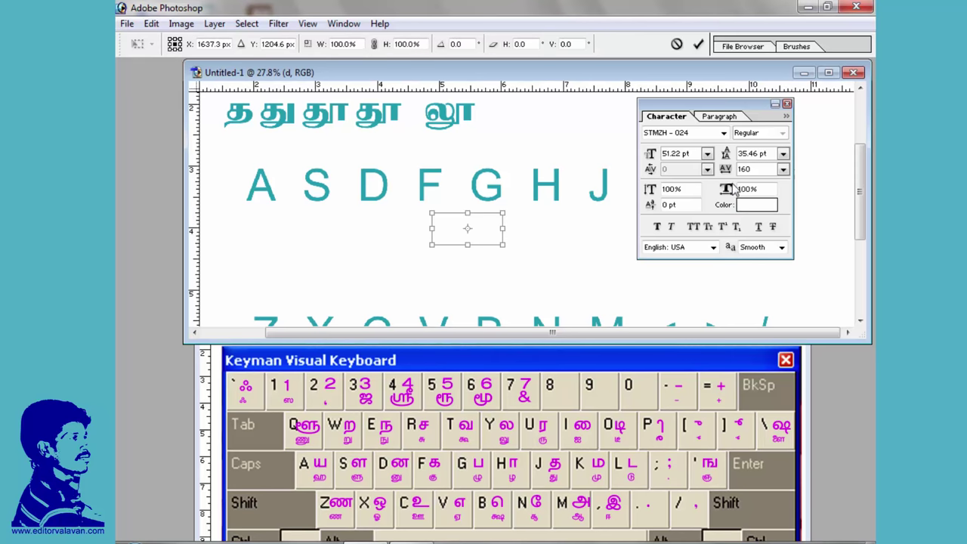
{"action": "key", "text": "alt+["}
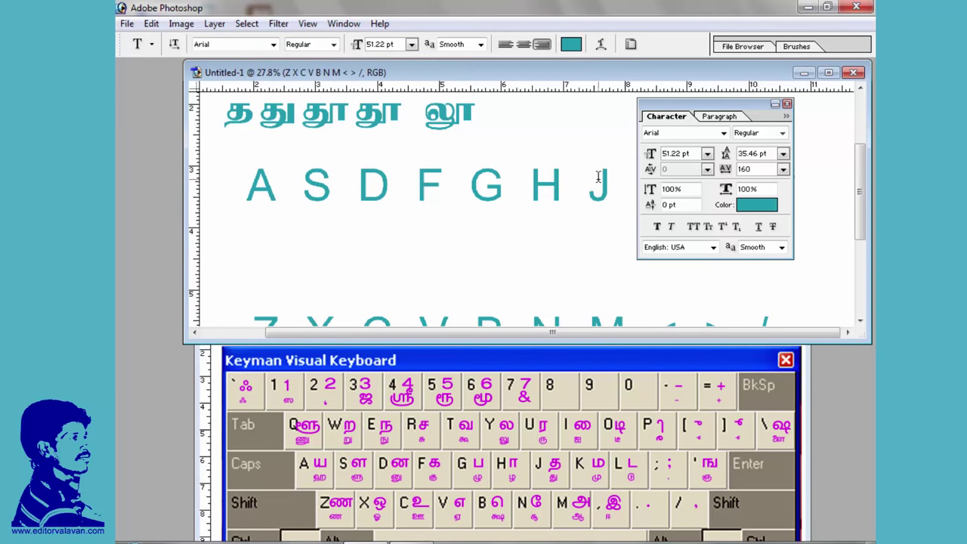
Start a Tamil text line under the ASDF row and pan the page to reveal K L ; “
{"action": "left_click", "coordinate": [503, 247]}
{"action": "type", "text": "fdsa"}
{"action": "key", "text": "ctrl+a"}
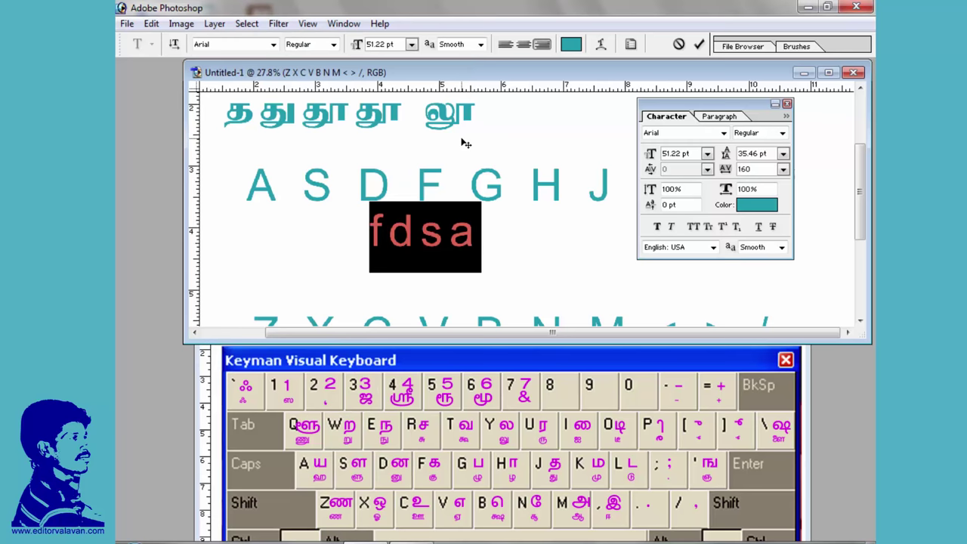
{"action": "key", "text": "Escape"}
{"action": "left_click", "coordinate": [459, 111]}
{"action": "left_click", "coordinate": [466, 250]}
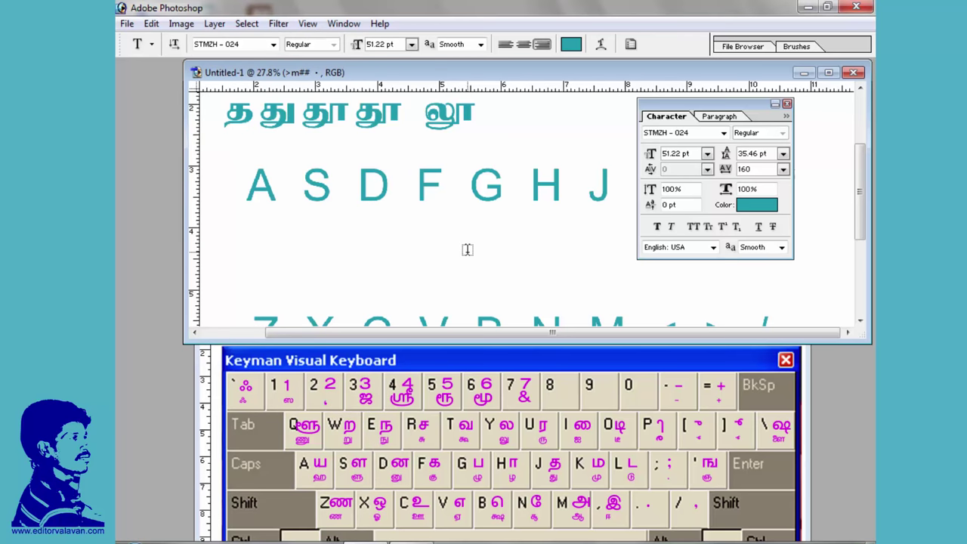
{"action": "type", "text": "க்ஷ்  ழி வி"}
{"action": "key", "text": "ctrl+a"}
{"action": "key", "text": "shift+Tab"}
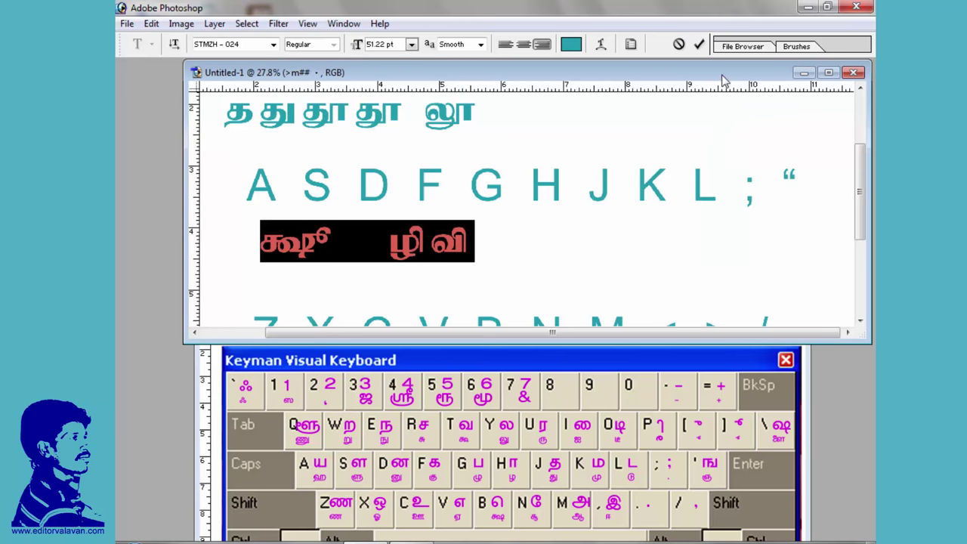
{"action": "left_click_drag", "start_coordinate": [723, 73], "coordinate": [666, 73]}
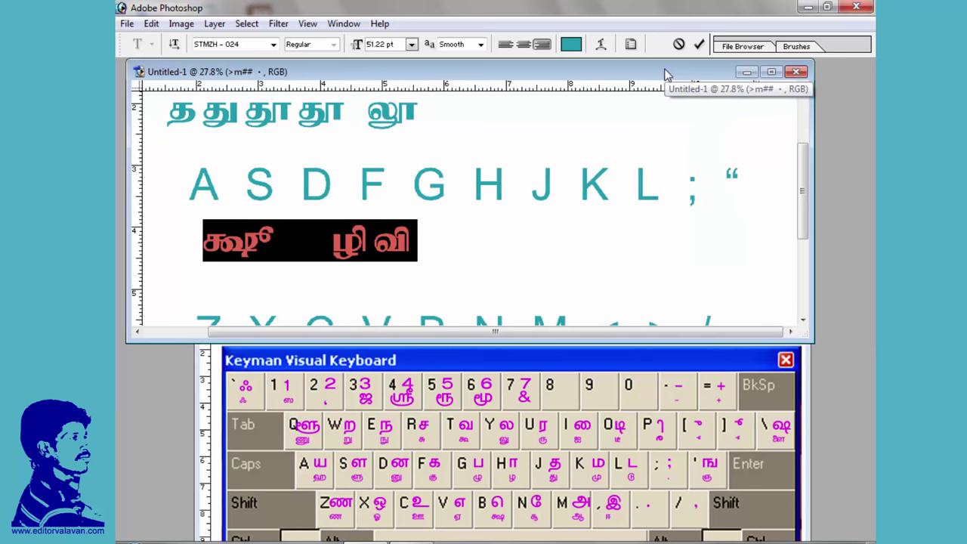
Type the opening Tamil glyphs ன ய ி யீலிலீளு ரருூ on the ASDF line
{"action": "type", "text": "ன்"}
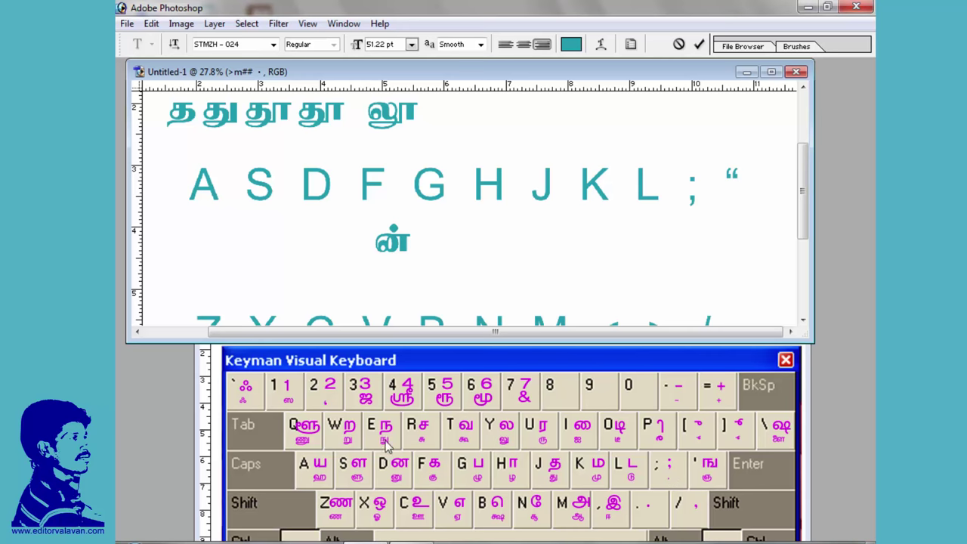
{"action": "left_click", "coordinate": [318, 472]}
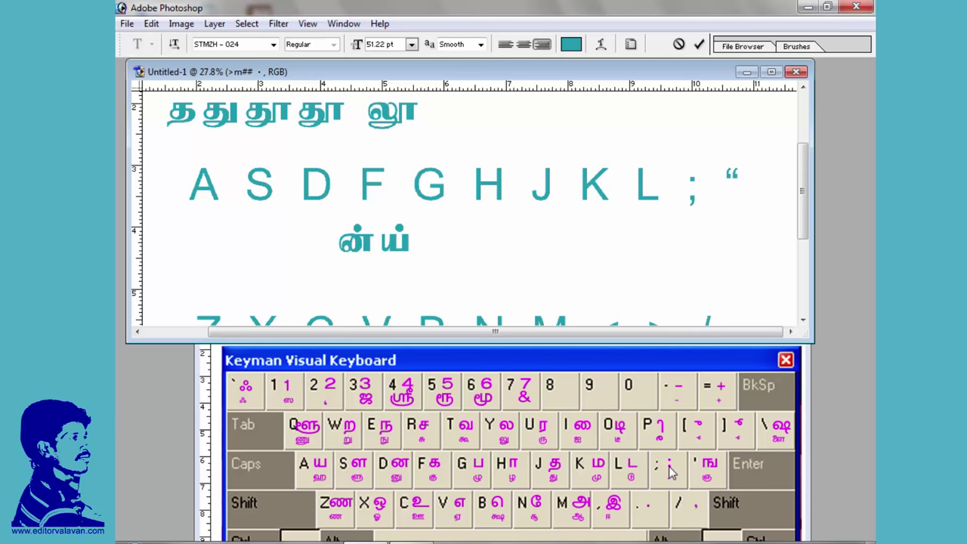
{"action": "type", "text": " ய"}
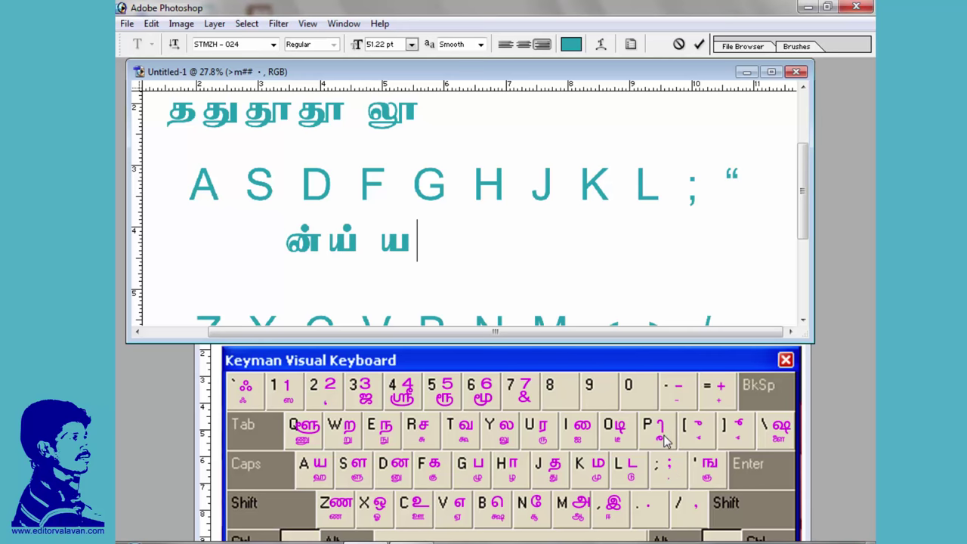
{"action": "left_click", "coordinate": [664, 441]}
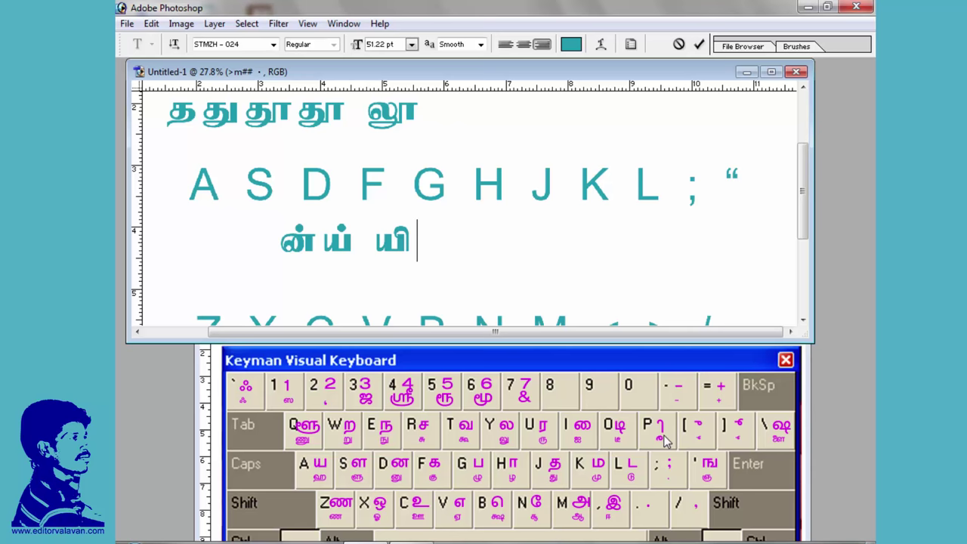
{"action": "type", "text": "ய"}
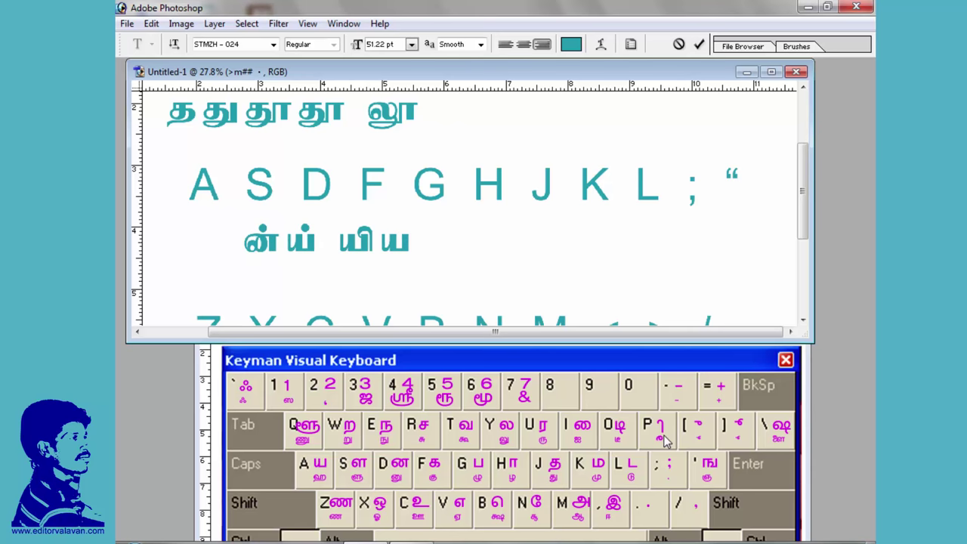
{"action": "type", "text": "ீ"}
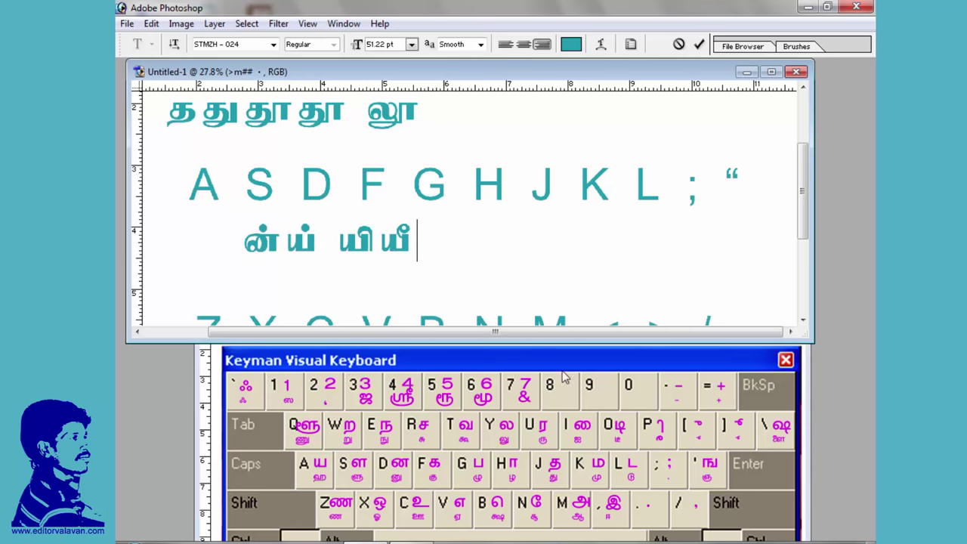
{"action": "type", "text": "ல"}
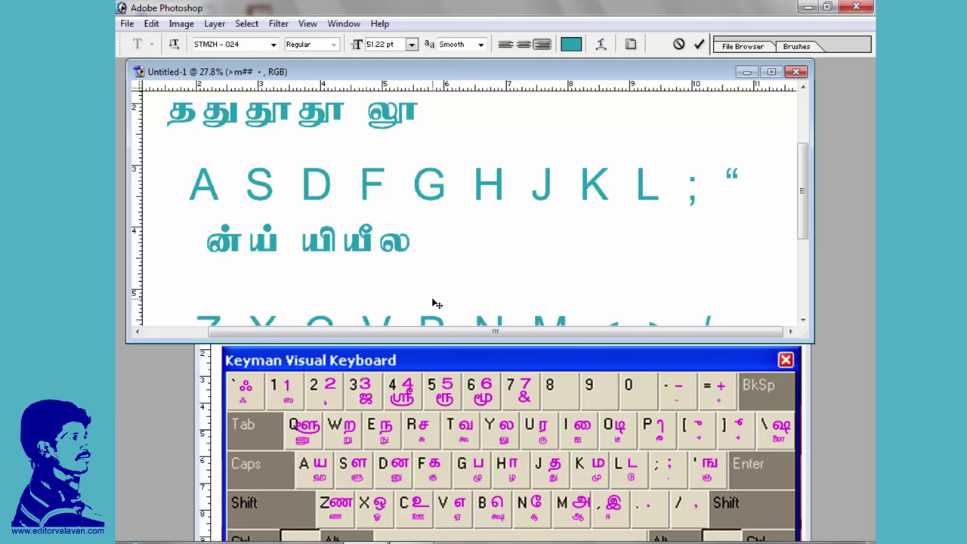
{"action": "type", "text": "ில"}
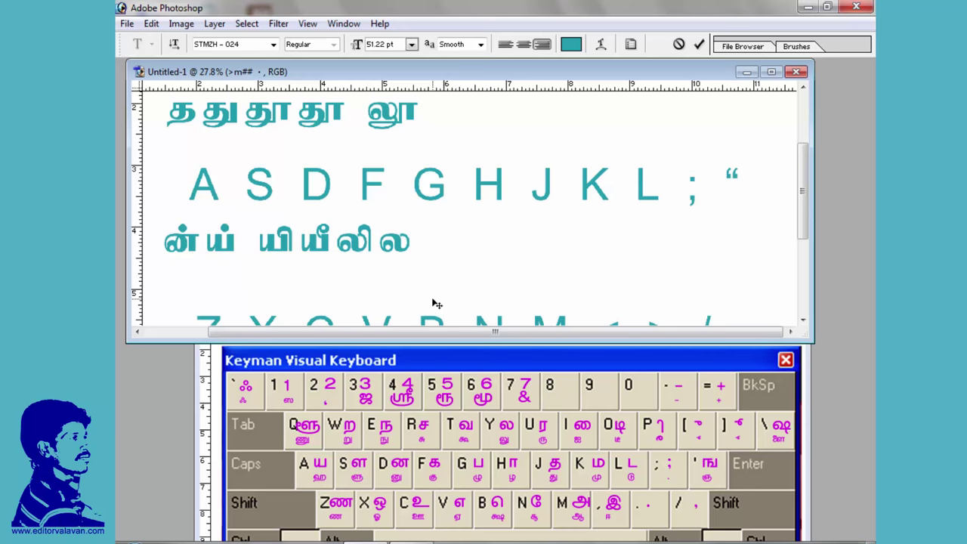
{"action": "type", "text": "ீ"}
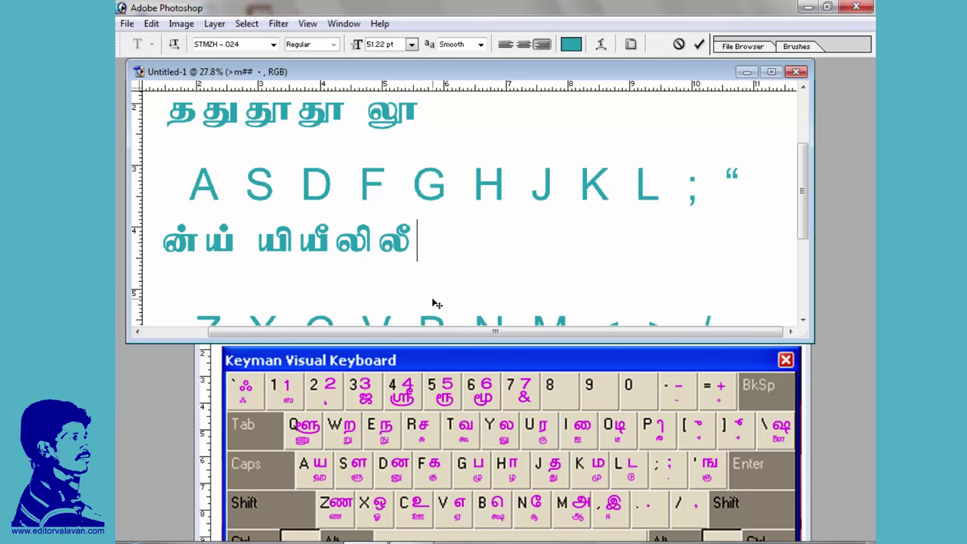
{"action": "type", "text": "ளு"}
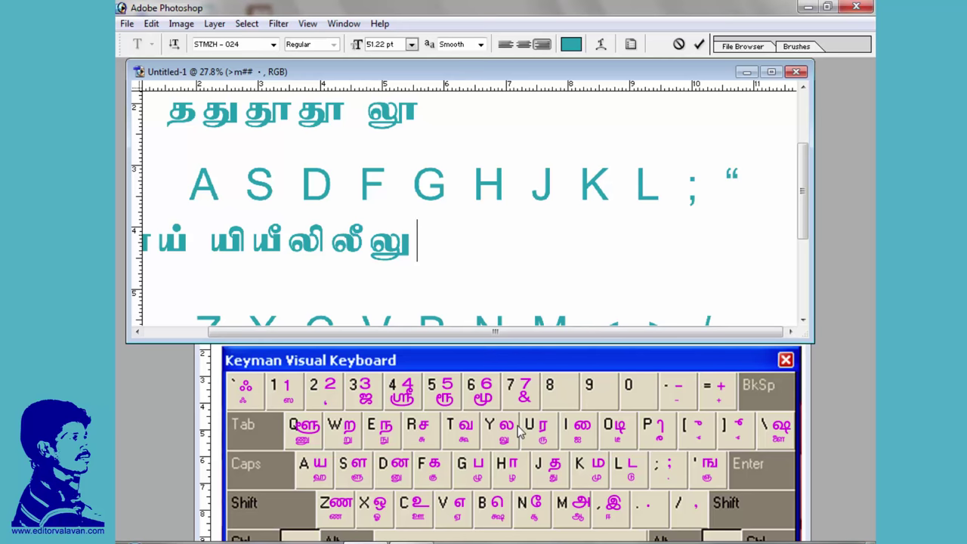
{"action": "type", "text": "ர"}
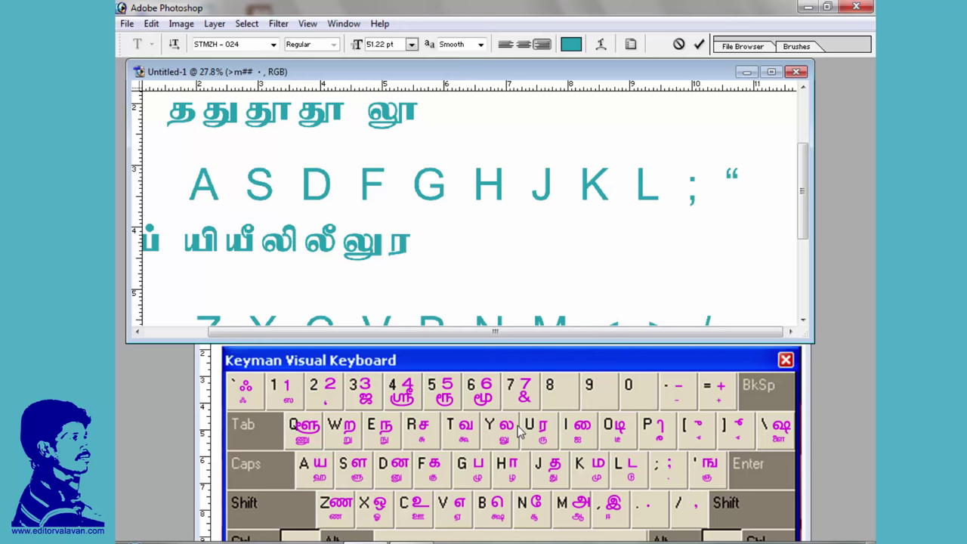
{"action": "type", "text": "ரு"}
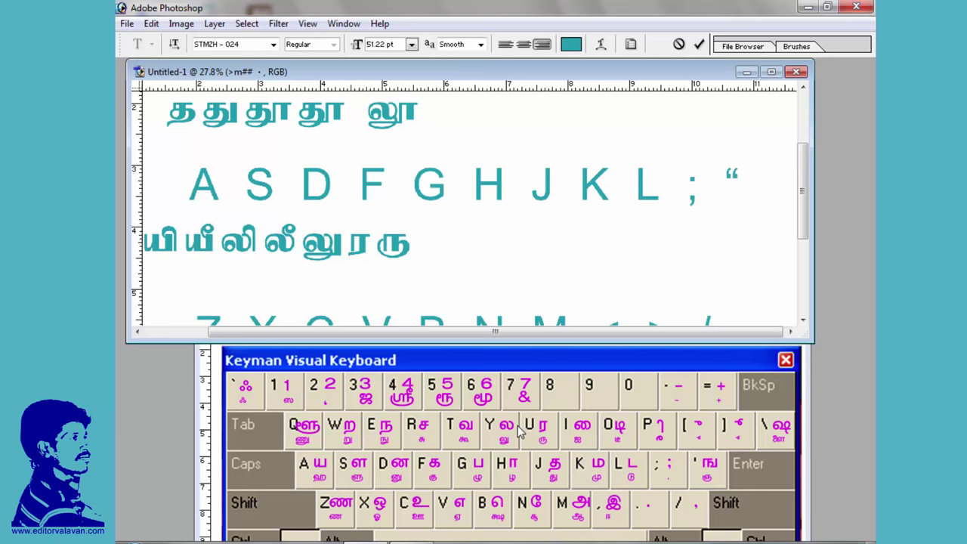
{"action": "type", "text": "ூ"}
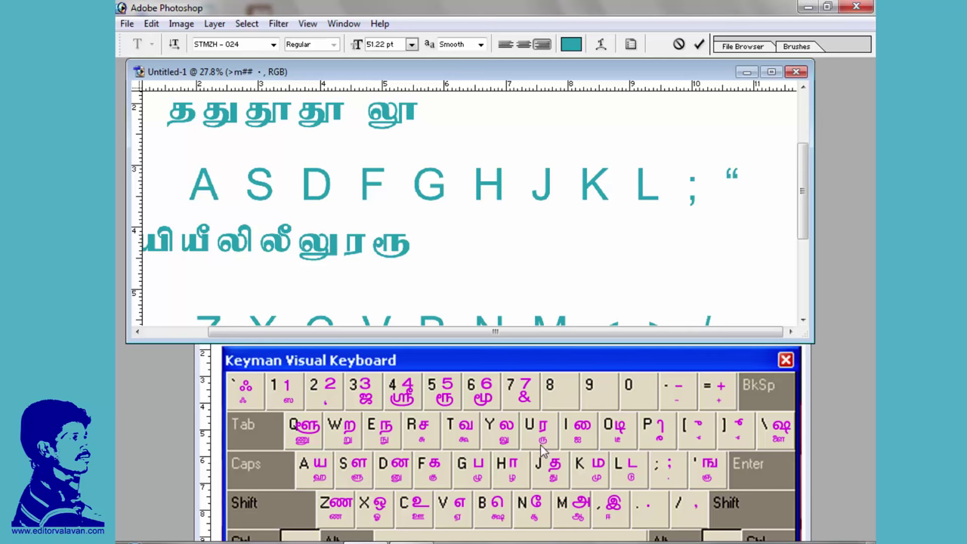
Append ண, ஔ, ஷ, ஓ and ஹறுநுசுகூஔணணண using the Keyman keyboard
{"action": "left_click", "coordinate": [339, 511]}
{"action": "left_click", "coordinate": [339, 511]}
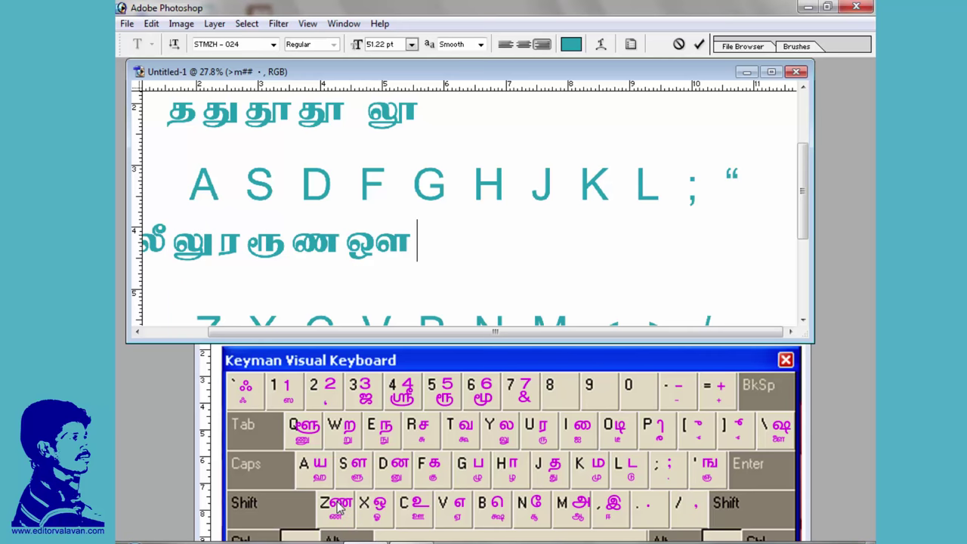
{"action": "left_click", "coordinate": [302, 433]}
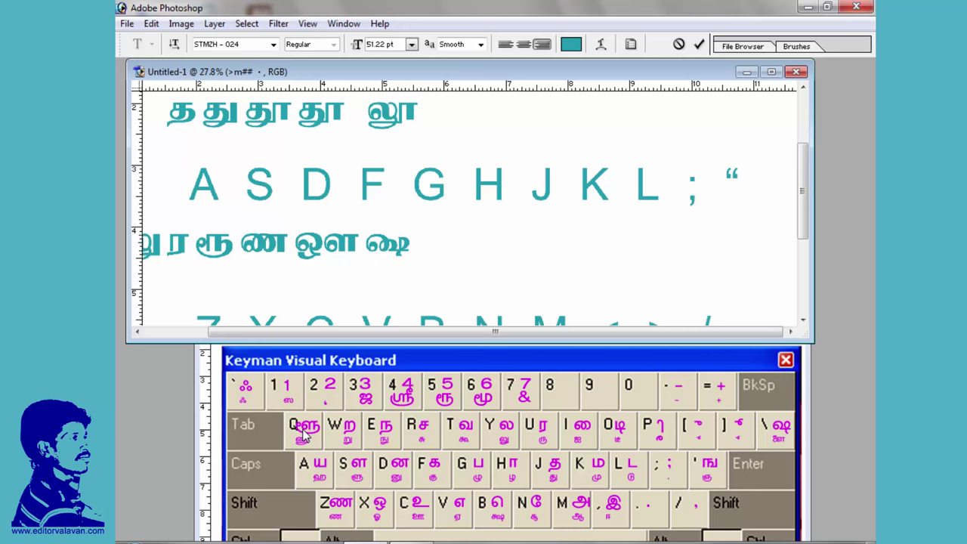
{"action": "left_click", "coordinate": [303, 433]}
{"action": "type", "text": "ண"}
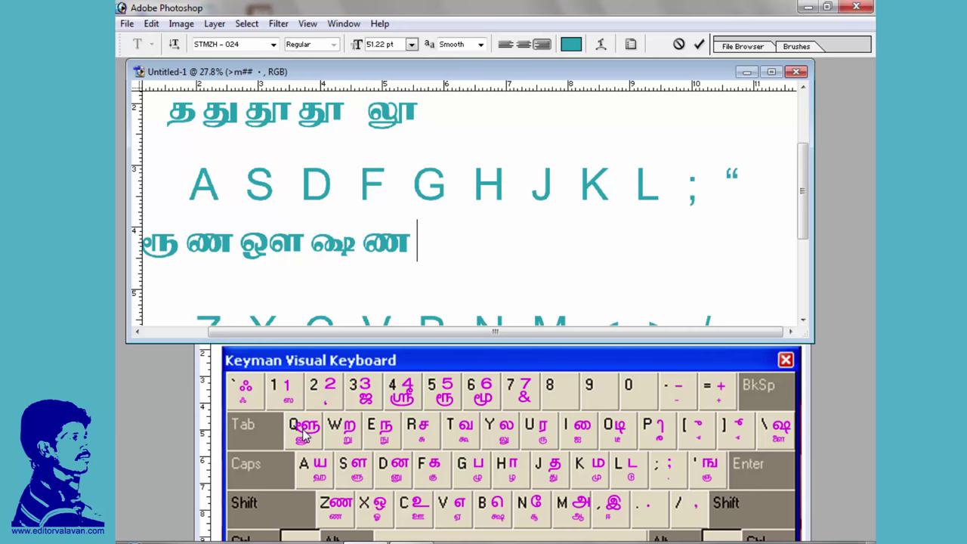
{"action": "left_click", "coordinate": [303, 432]}
{"action": "left_click", "coordinate": [302, 433]}
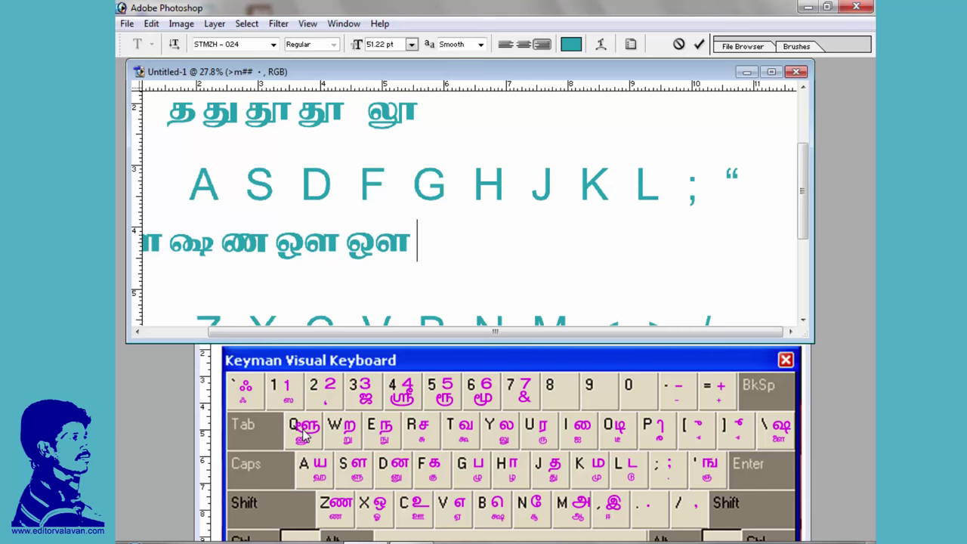
{"action": "left_click", "coordinate": [303, 432]}
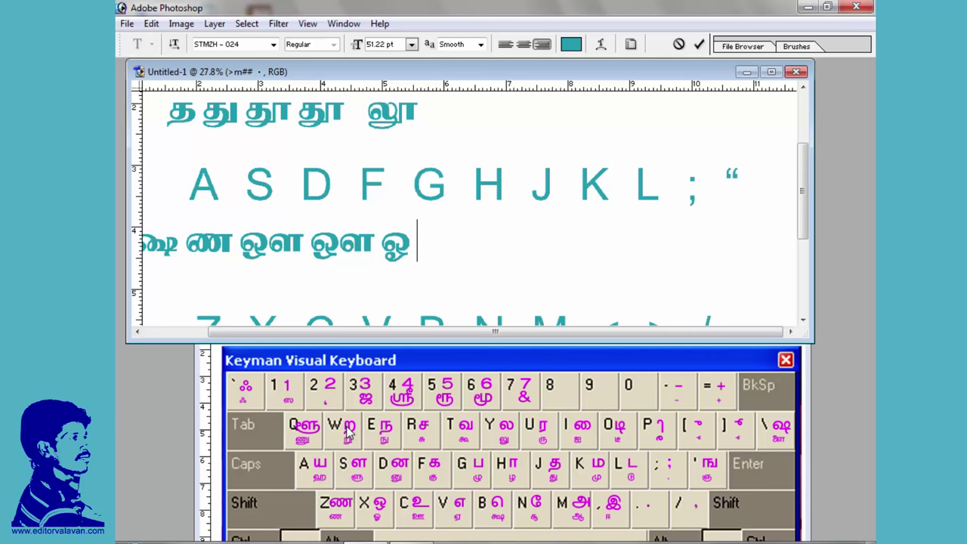
{"action": "type", "text": "ஹறு"}
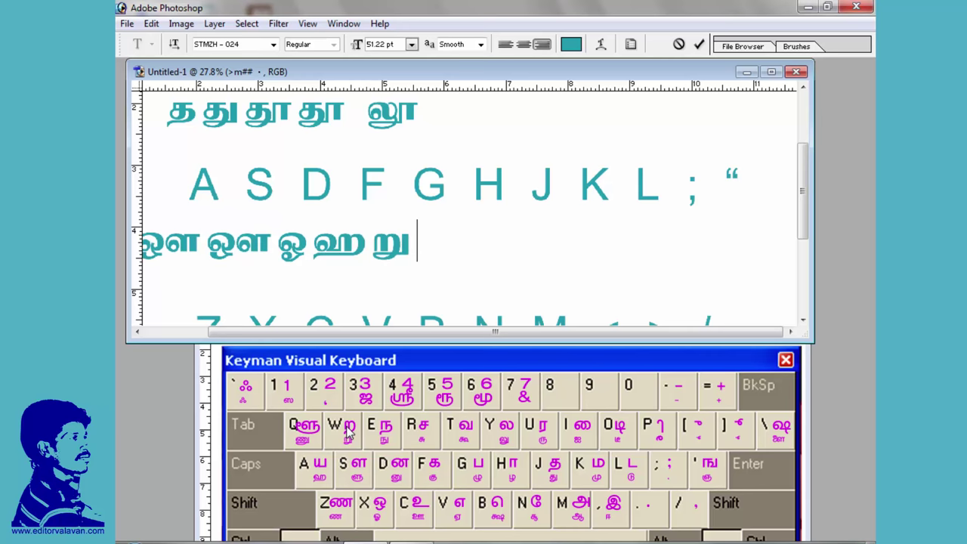
{"action": "type", "text": "நுசுகூ"}
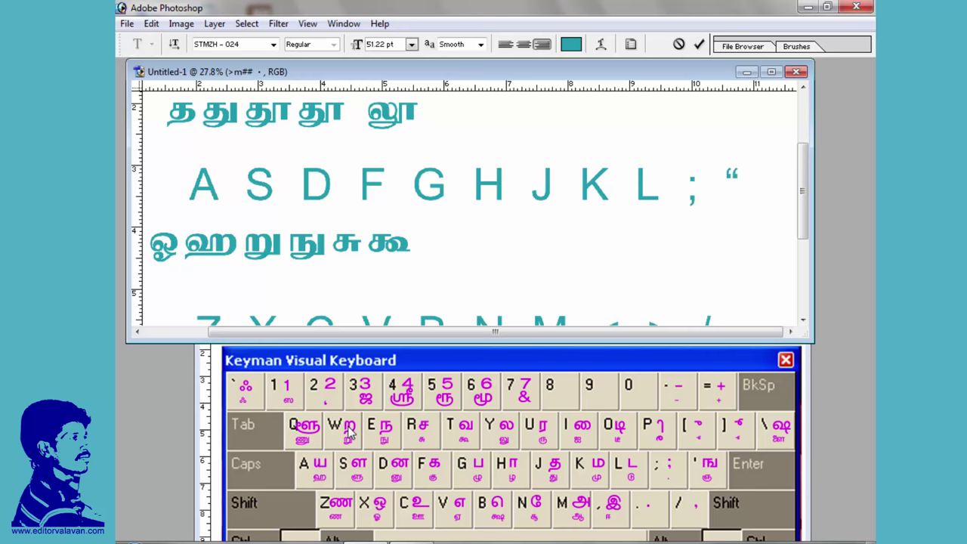
{"action": "type", "text": "ஔ"}
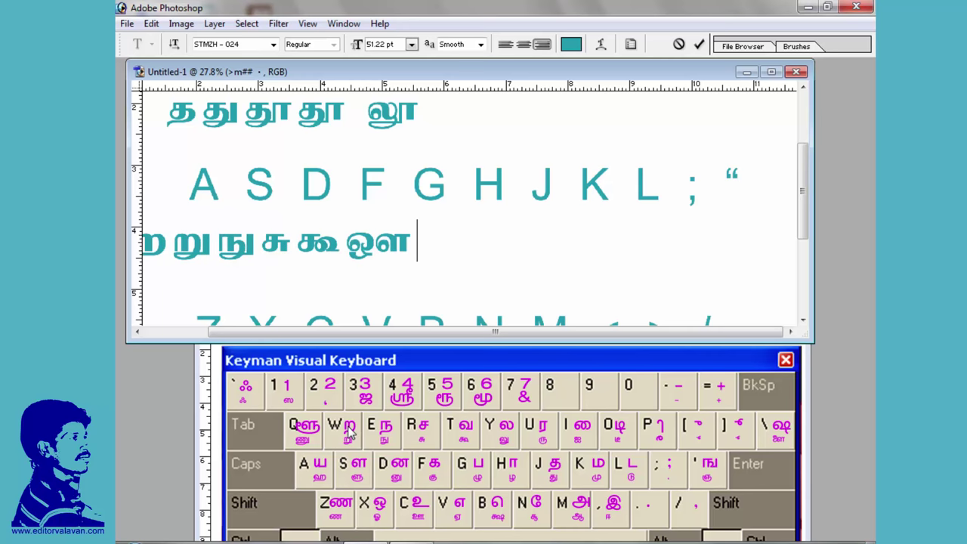
{"action": "type", "text": "ண"}
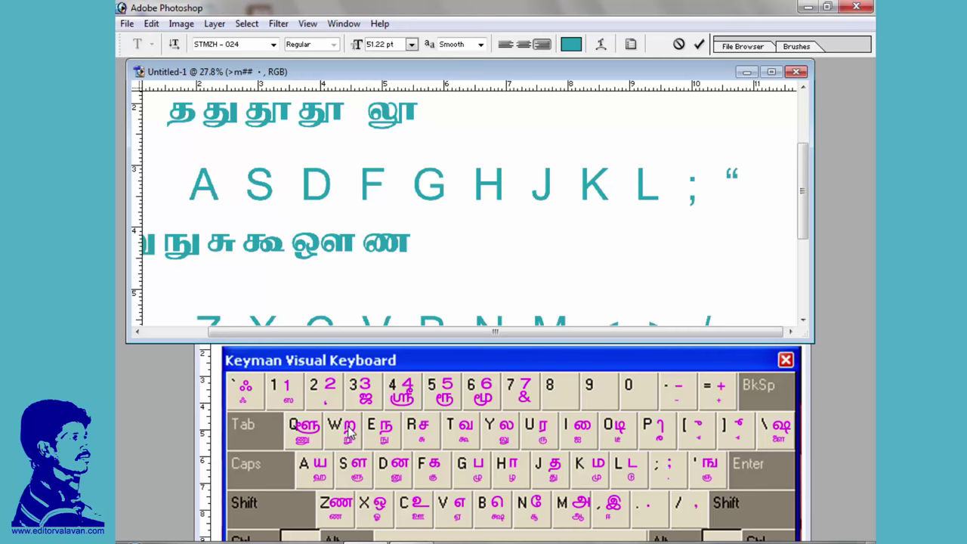
{"action": "type", "text": "ண"}
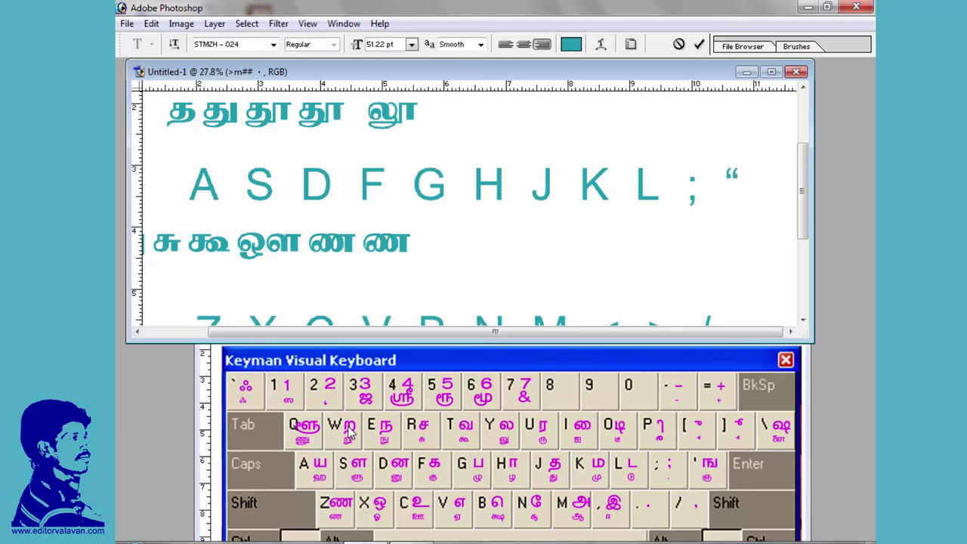
{"action": "type", "text": "ண"}
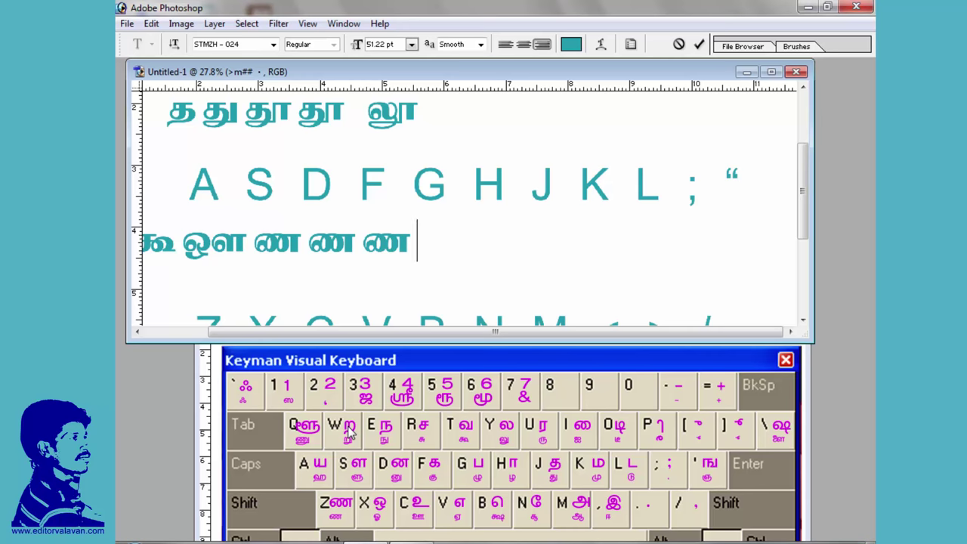
Replace the trailing ண characters with ன, ை and ஞு, and nudge the line right
{"action": "key", "text": "shift+Left"}
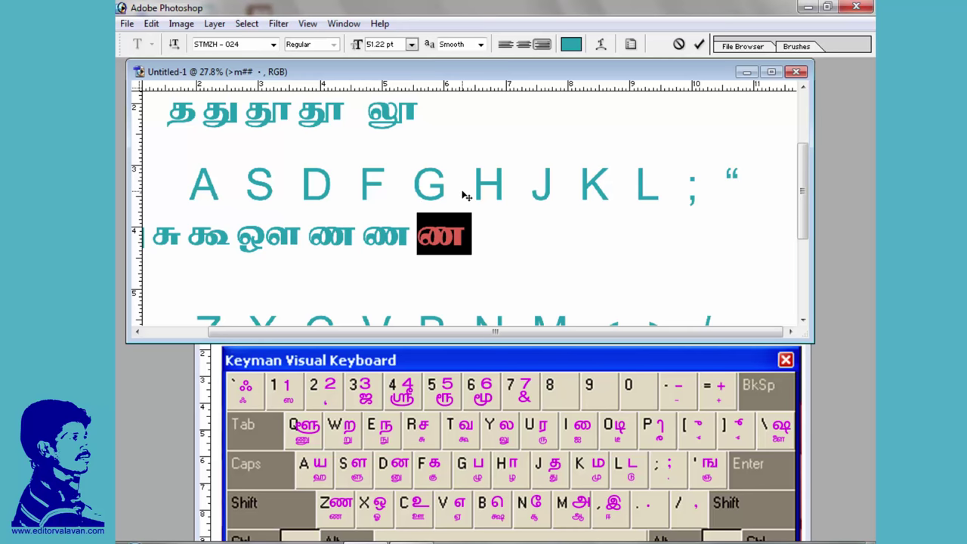
{"action": "scroll", "coordinate": [536, 261], "scroll_direction": "down", "scroll_amount": 1}
{"action": "type", "text": "ன"}
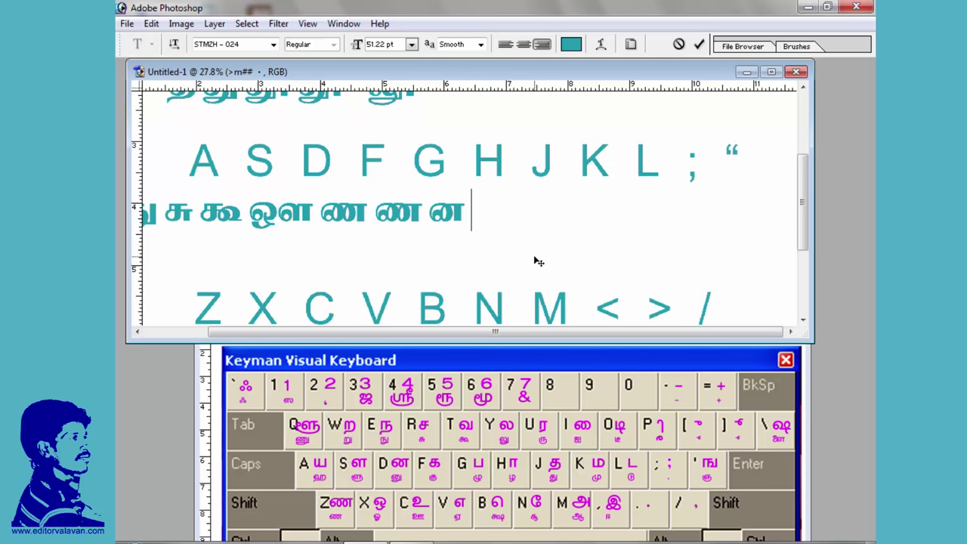
{"action": "key", "text": "shift+Left"}
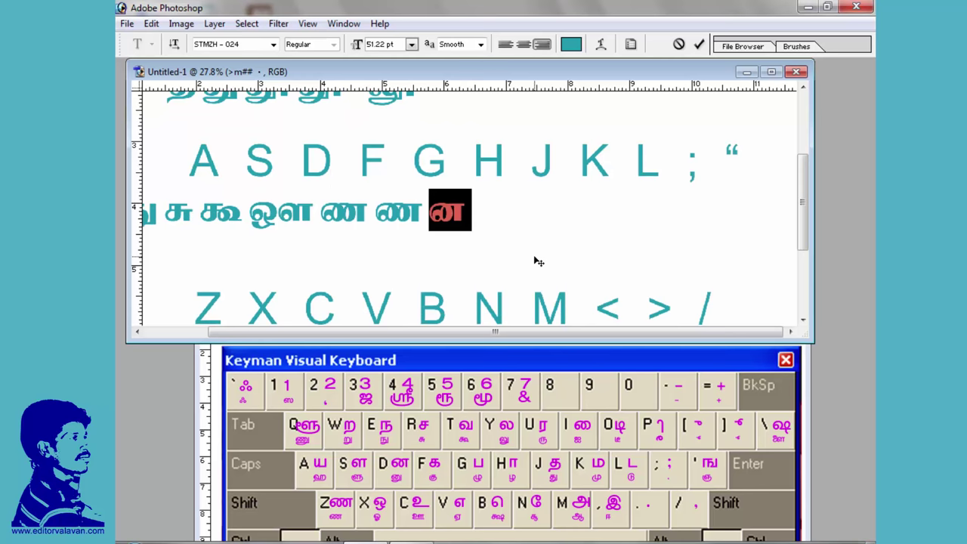
{"action": "type", "text": "ை "}
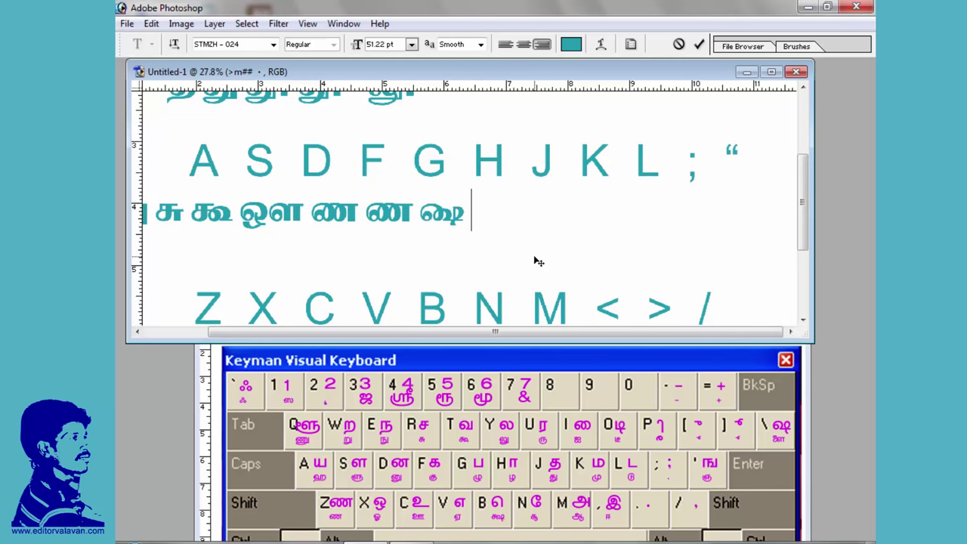
{"action": "type", "text": "ஞு"}
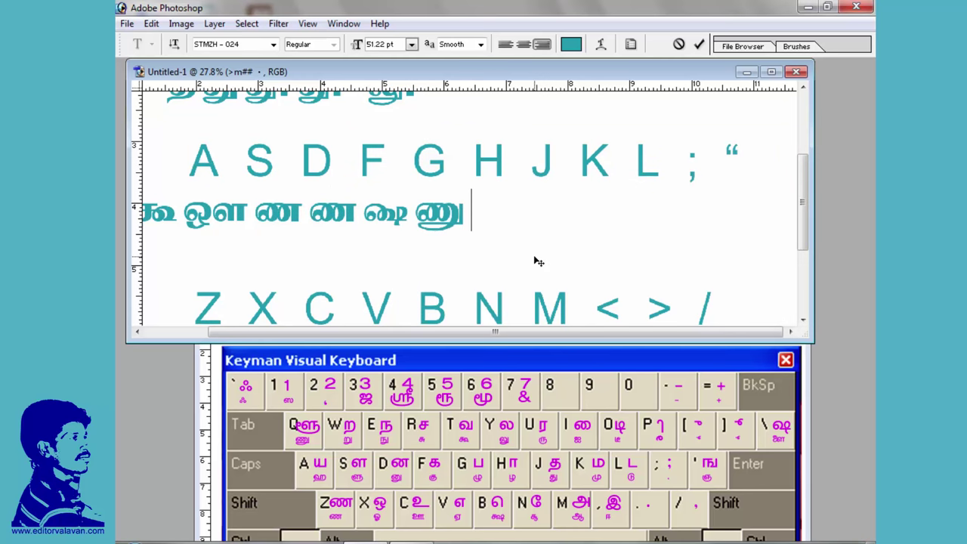
{"action": "key", "text": "shift+Left"}
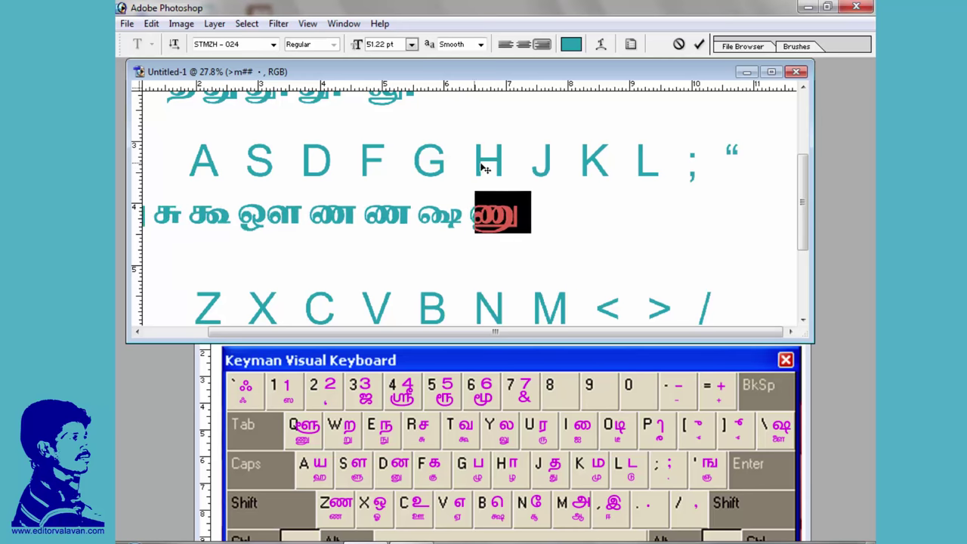
{"action": "left_click_drag", "start_coordinate": [484, 167], "coordinate": [534, 171]}
{"action": "key", "text": "ctrl+h"}
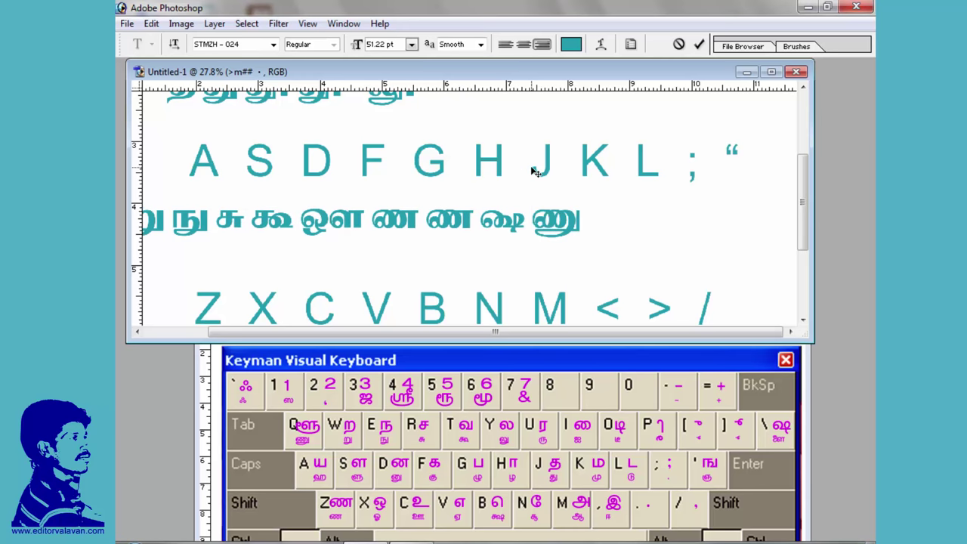
Append ளு, ஹ, the e vowel sign and ப from the Keyman keyboard
{"action": "left_click", "coordinate": [300, 438]}
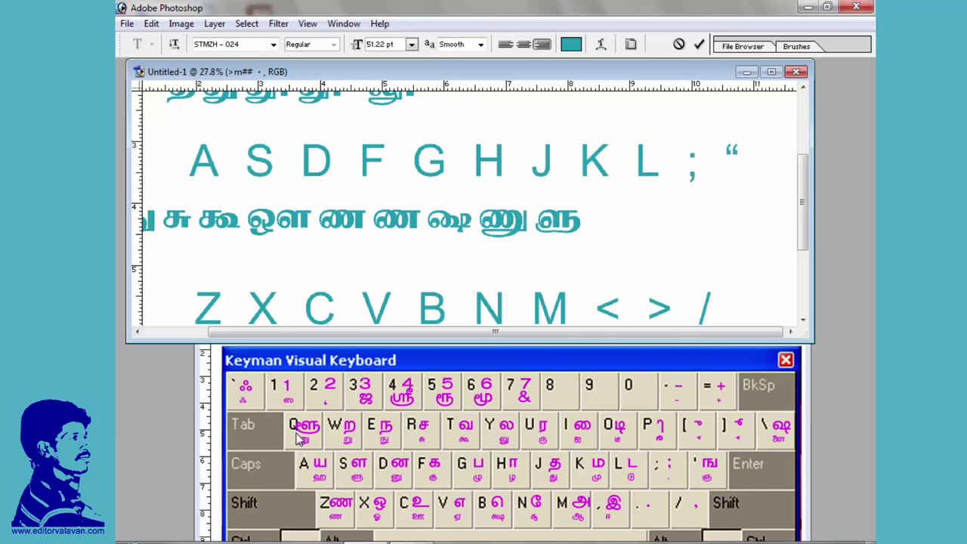
{"action": "left_click", "coordinate": [300, 438]}
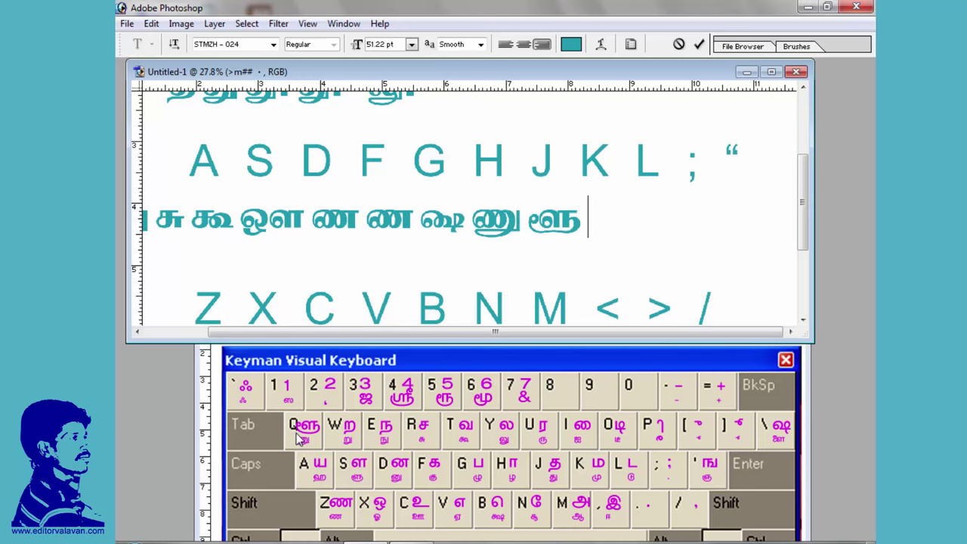
{"action": "left_click", "coordinate": [320, 483]}
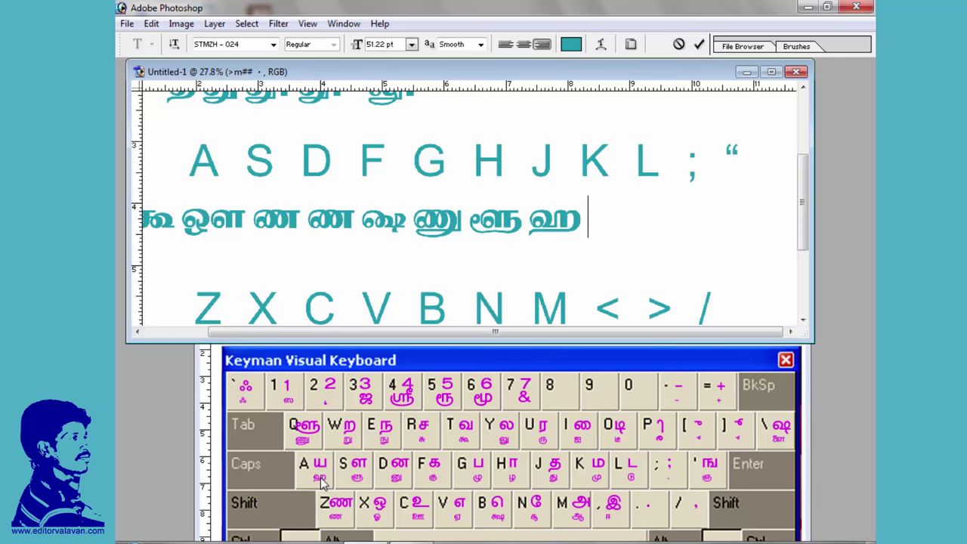
{"action": "type", "text": "sq"}
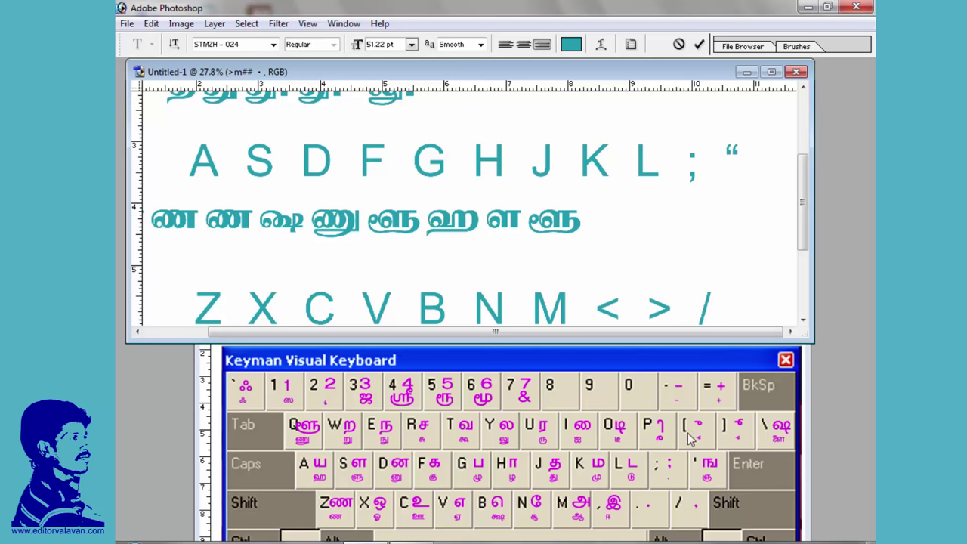
{"action": "left_click", "coordinate": [498, 512]}
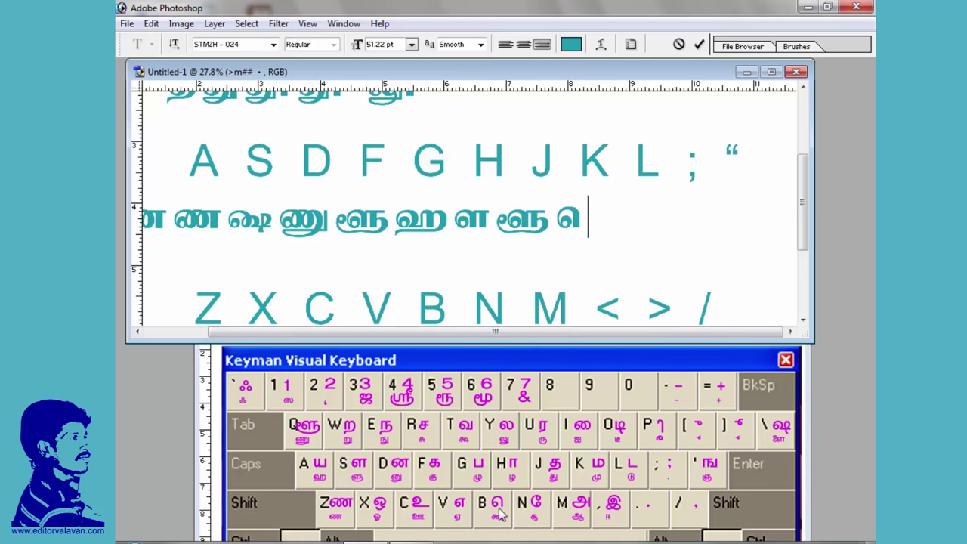
{"action": "left_click", "coordinate": [499, 512]}
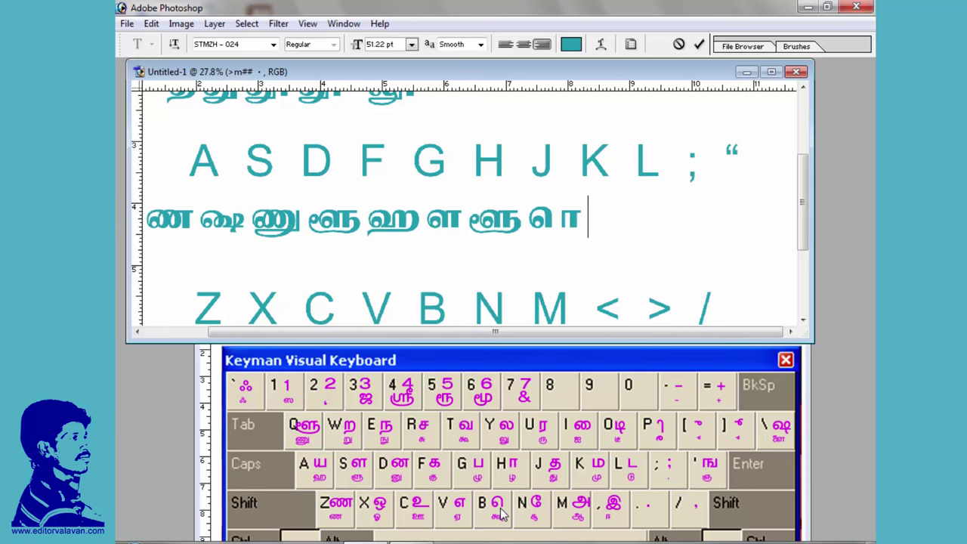
{"action": "left_click", "coordinate": [499, 512]}
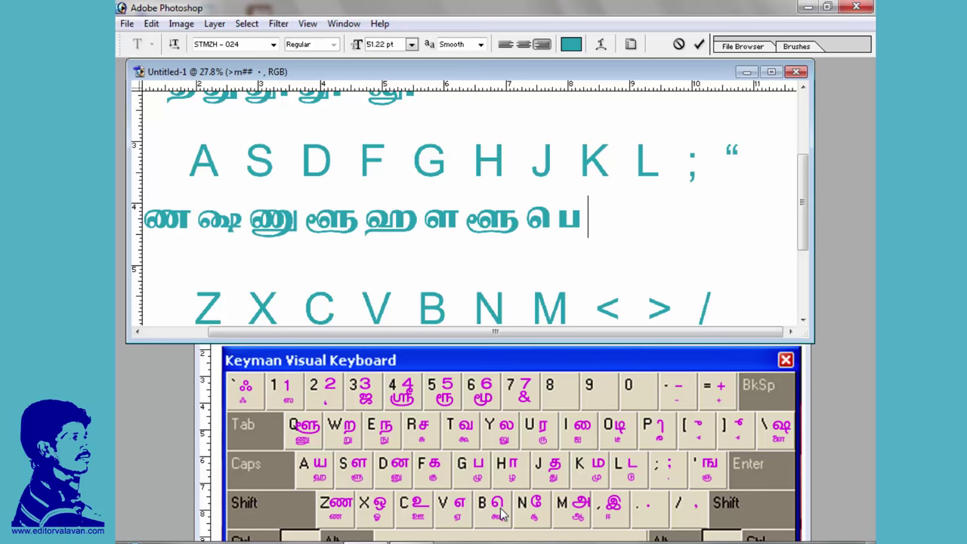
{"action": "left_click", "coordinate": [498, 512]}
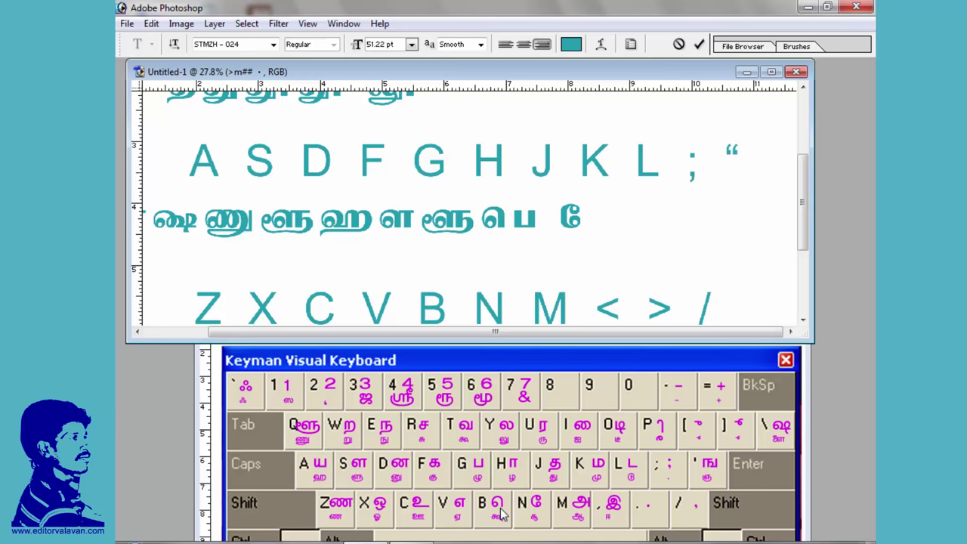
{"action": "type", "text": "k"}
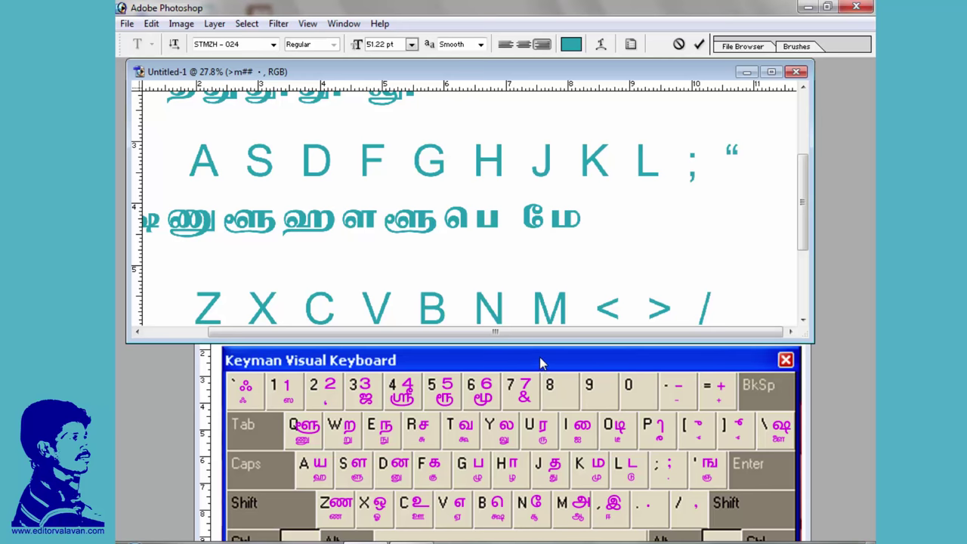
Rejoin ம with its vowel sign so the line ends in மே, and commit it
{"action": "key", "text": "ctrl+Tab"}
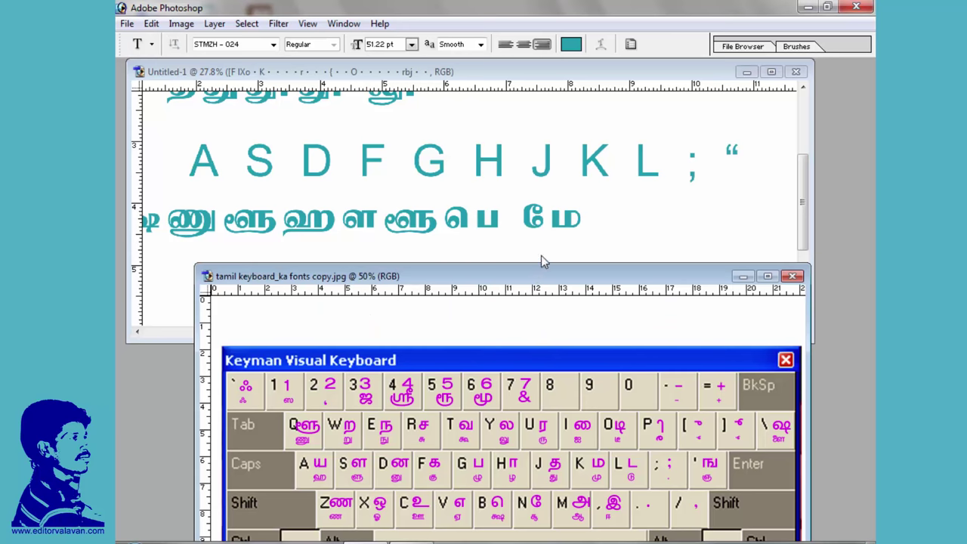
{"action": "left_click", "coordinate": [555, 219]}
{"action": "left_click", "coordinate": [551, 217]}
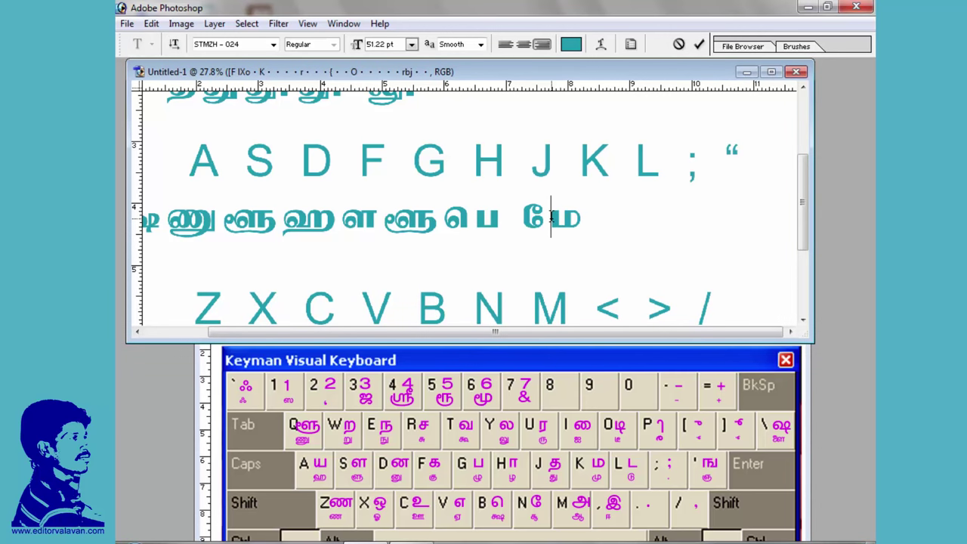
{"action": "key", "text": "Return"}
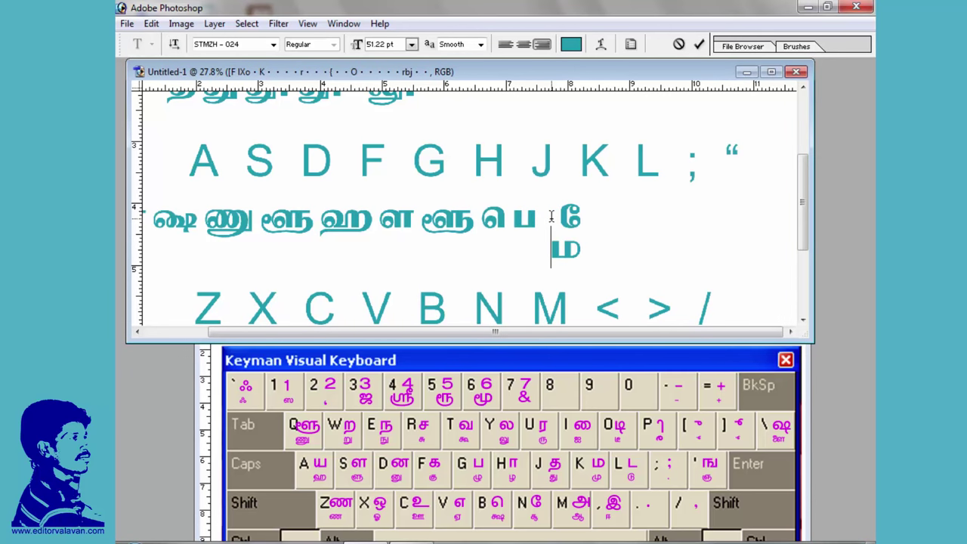
{"action": "key", "text": "BackSpace"}
{"action": "key", "text": "ctrl+Return"}
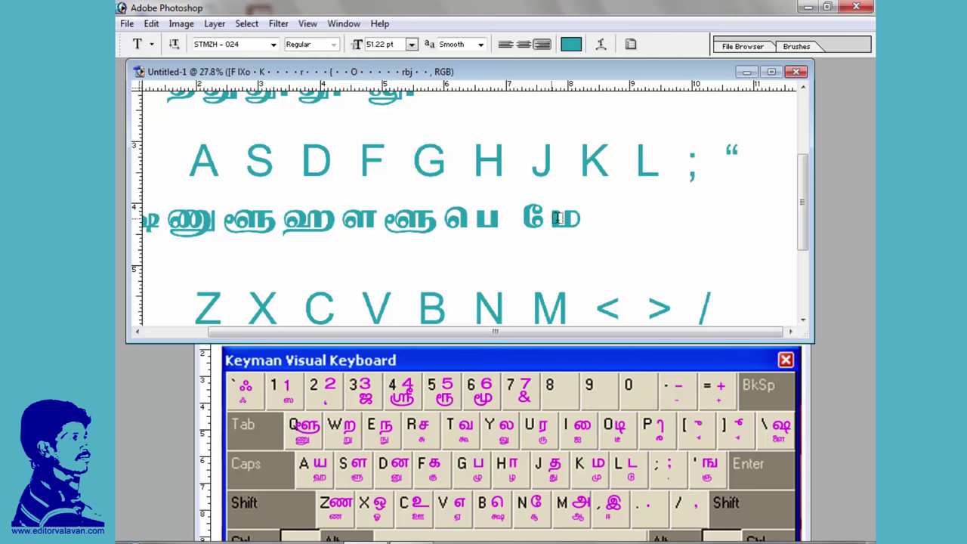
{"action": "key", "text": "f"}
{"action": "left_click", "coordinate": [435, 189]}
Retype the QWERTY Tamil line as த தூ and remove the stray brace from the letter row
{"action": "key", "text": "ctrl+a"}
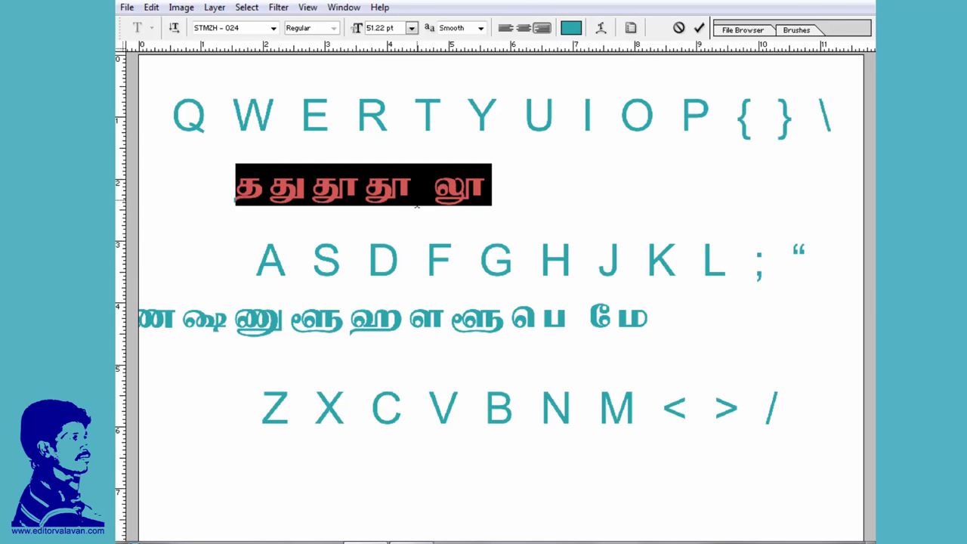
{"action": "type", "text": "த"}
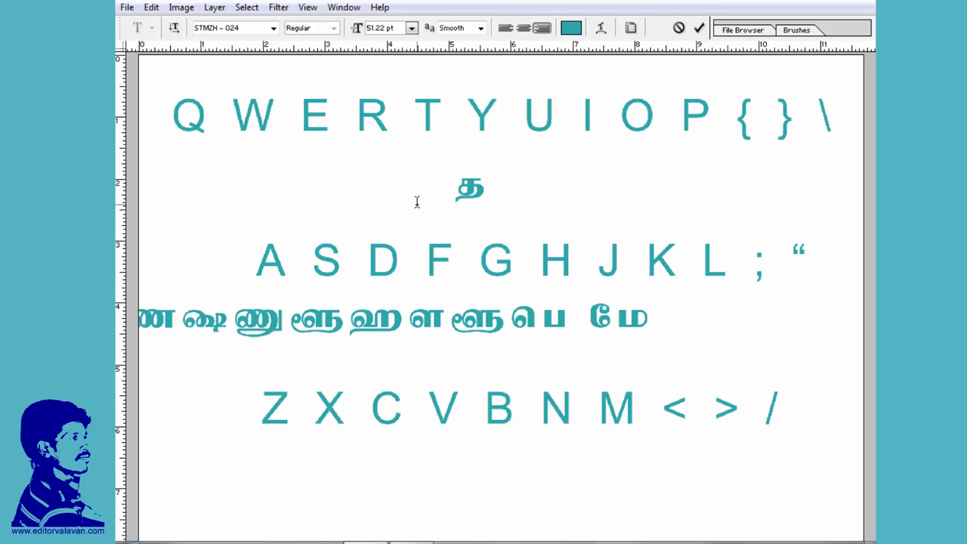
{"action": "type", "text": " து"}
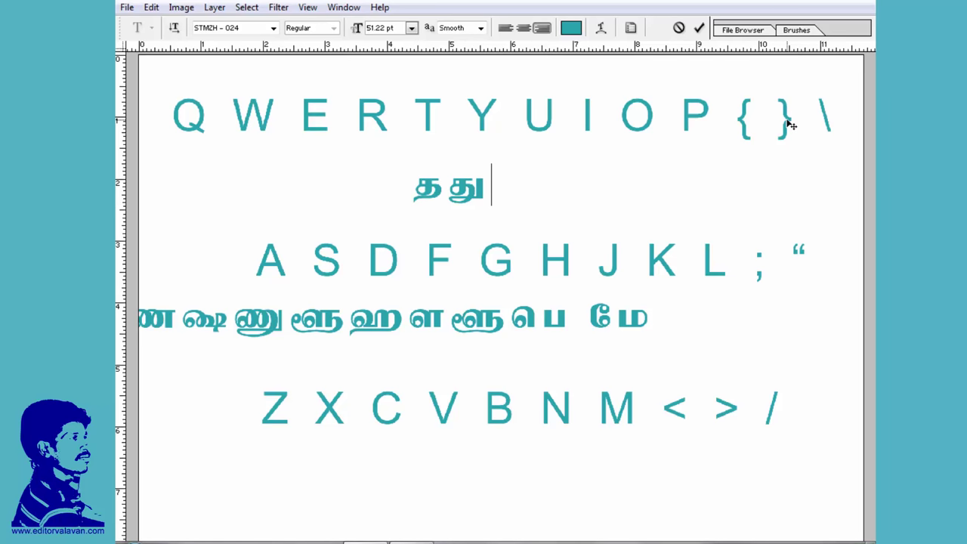
{"action": "type", "text": "}"}
{"action": "key", "text": "Return"}
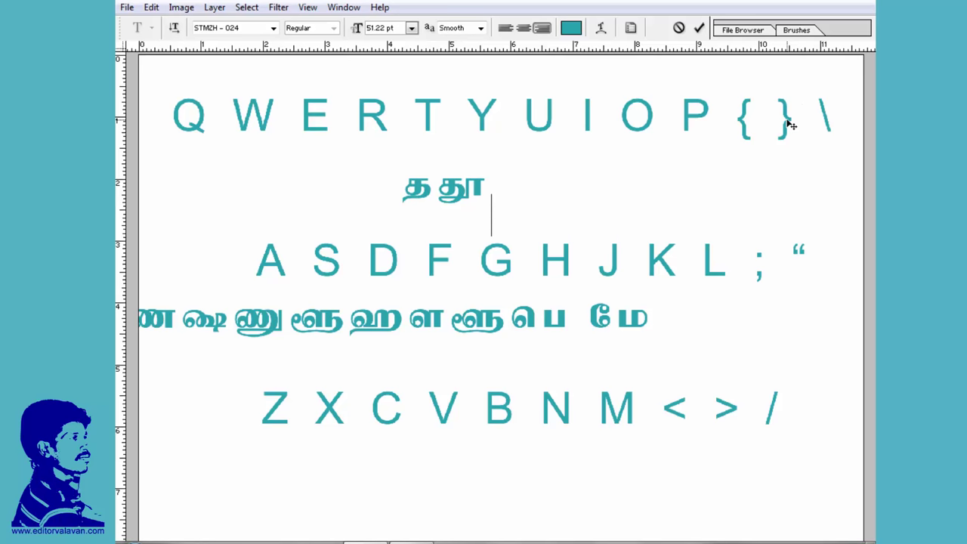
{"action": "type", "text": "]"}
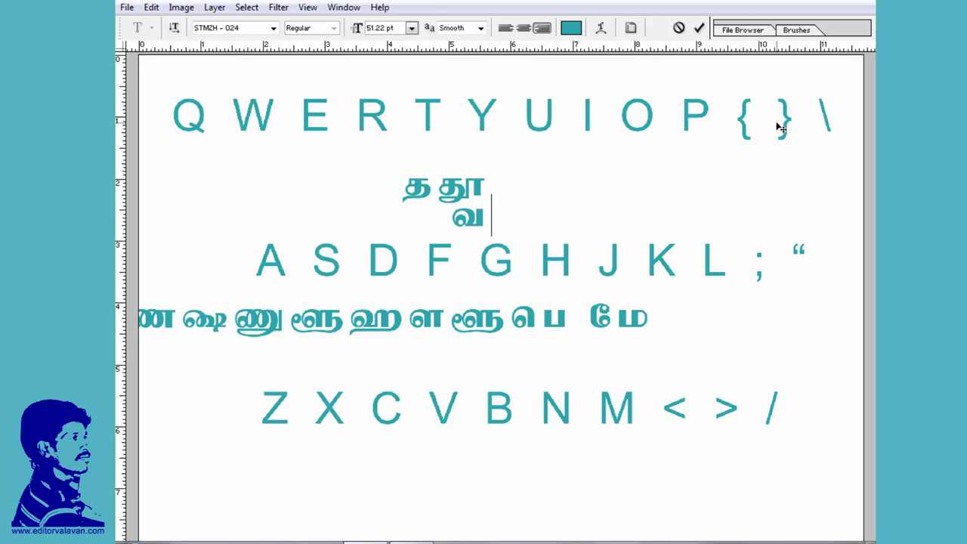
{"action": "key", "text": "BackSpace"}
{"action": "left_click", "coordinate": [780, 127]}
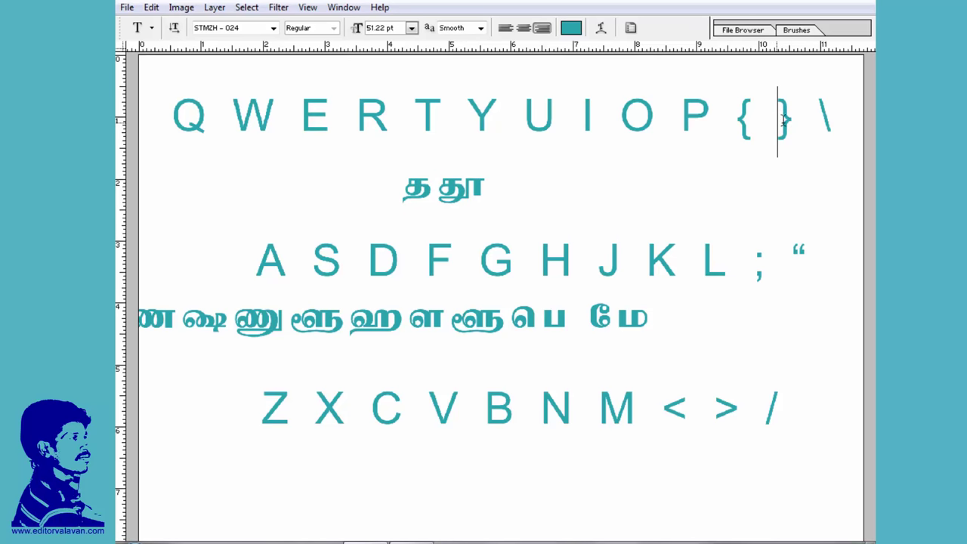
{"action": "left_click_drag", "start_coordinate": [777, 121], "coordinate": [799, 120]}
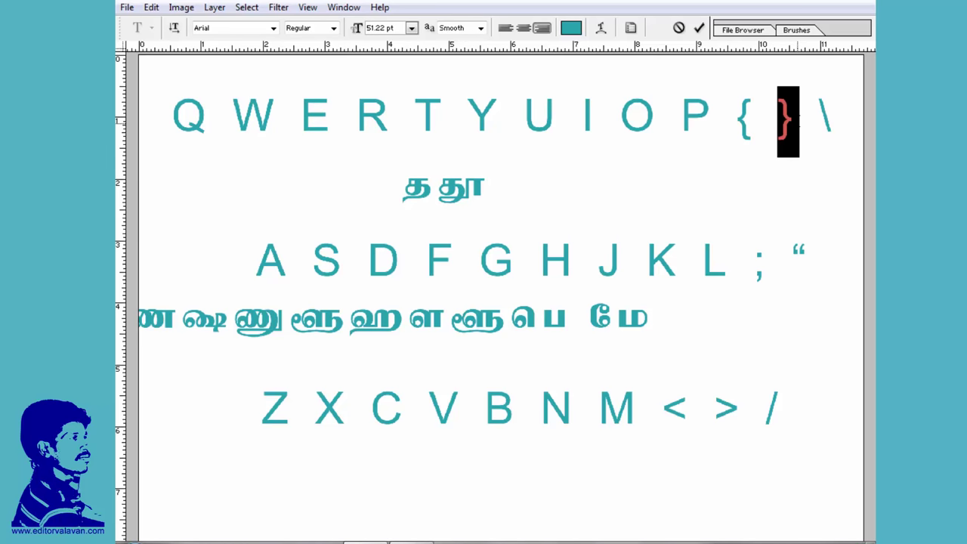
{"action": "key", "text": "ctrl+Return"}
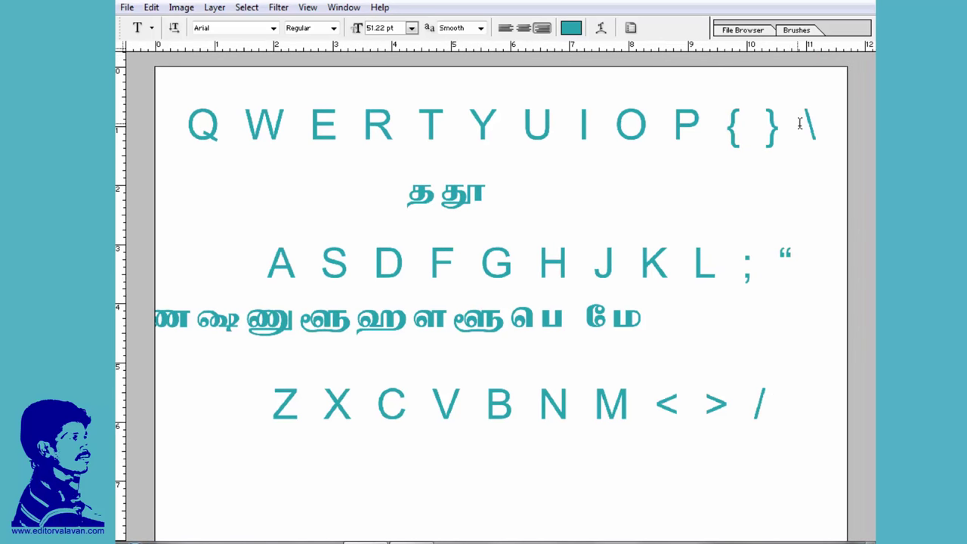
Hide the panels and move the ASDF Tamil line right so உ shows
{"action": "key", "text": "z"}
{"action": "key", "text": "Tab"}
{"action": "key", "text": "Tab"}
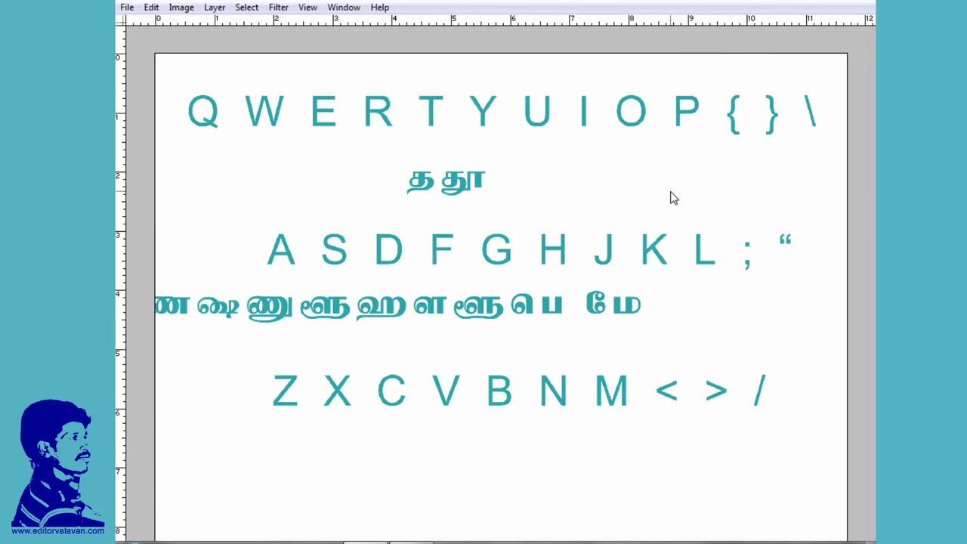
{"action": "key", "text": "t"}
{"action": "left_click", "coordinate": [538, 303]}
{"action": "left_click_drag", "start_coordinate": [571, 217], "coordinate": [594, 217]}
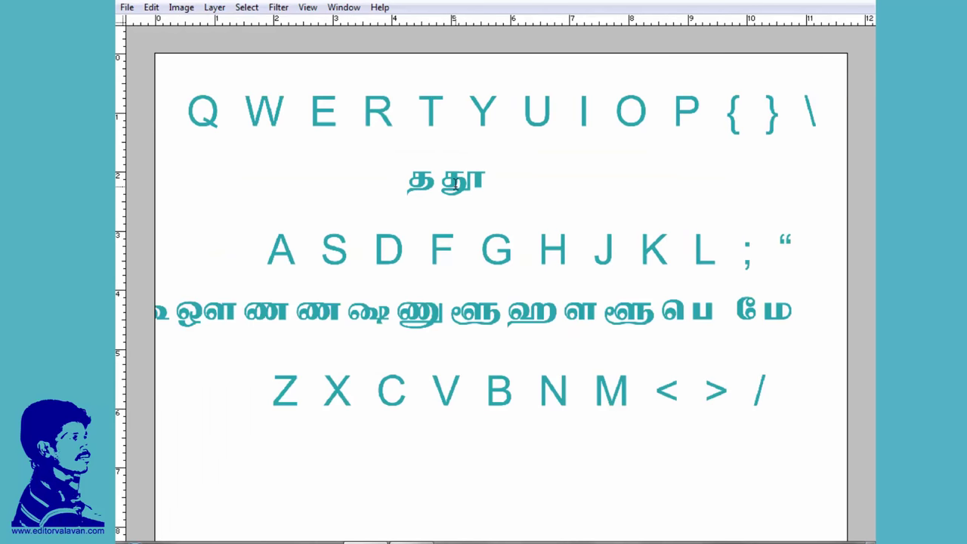
Replace த தூ under the QWERTY row with % & × % ஸ்ரீ ஸ்ரீ ஜ் ஃ
{"action": "triple_click", "coordinate": [455, 184]}
{"action": "type", "text": "% "}
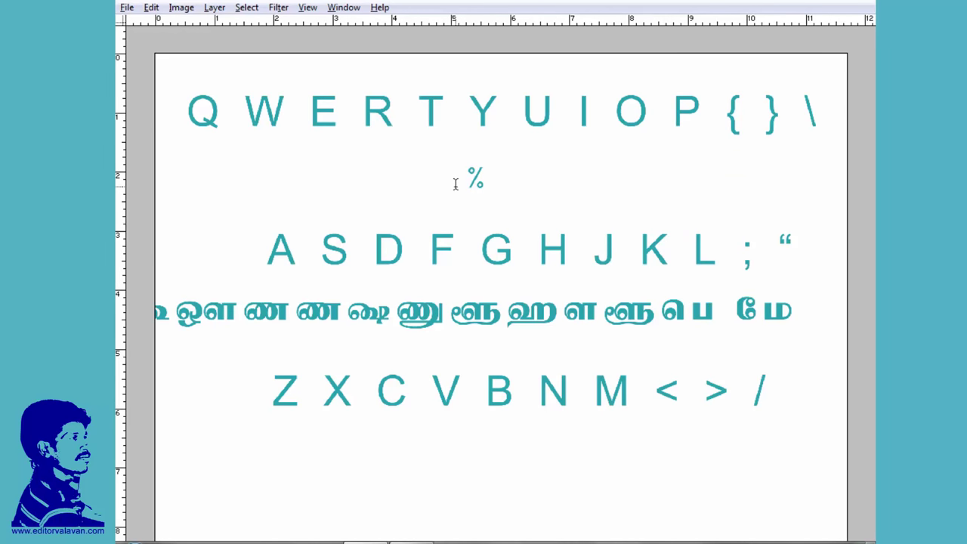
{"action": "type", "text": "& × "}
{"action": "type", "text": "% ஸ்ரீ "}
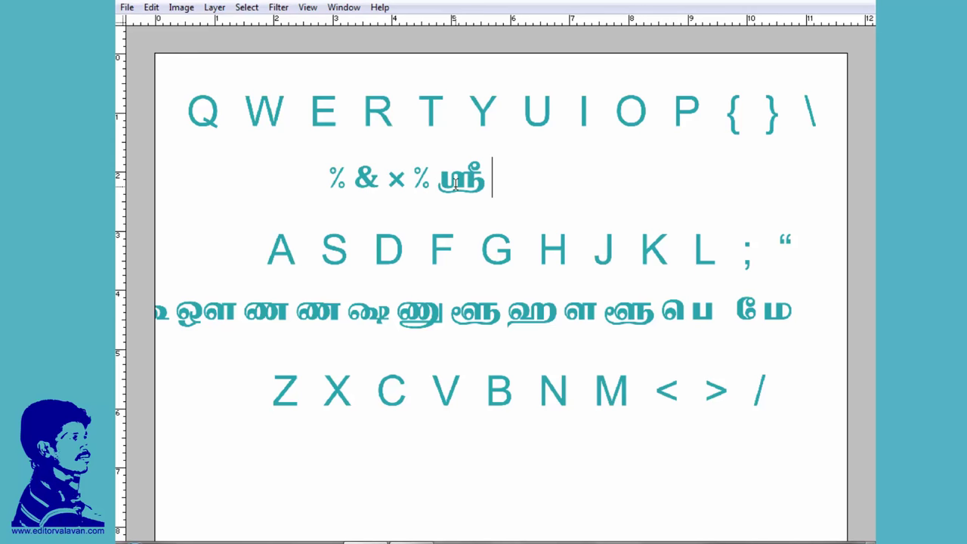
{"action": "type", "text": "ஸ்ரீ ஜ"}
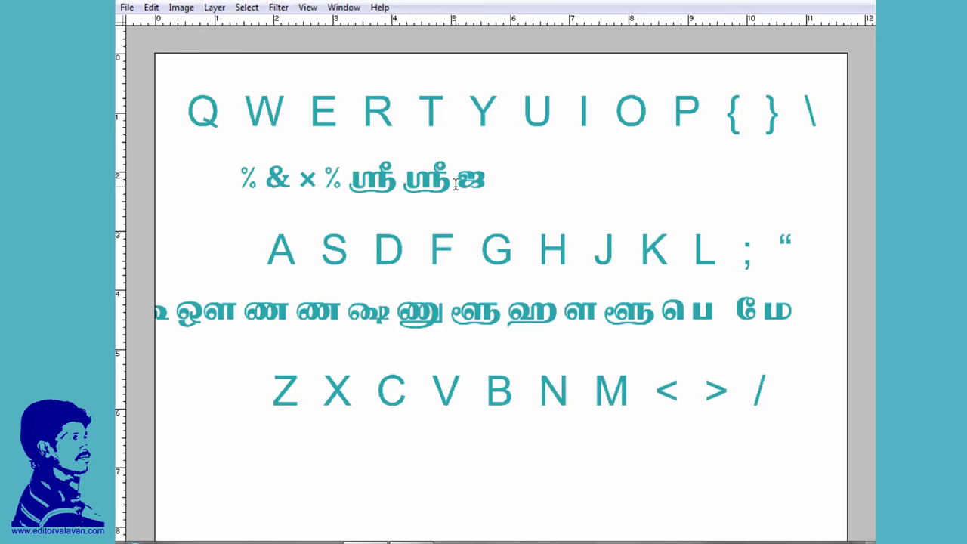
{"action": "type", "text": "் "}
{"action": "type", "text": "ஃ"}
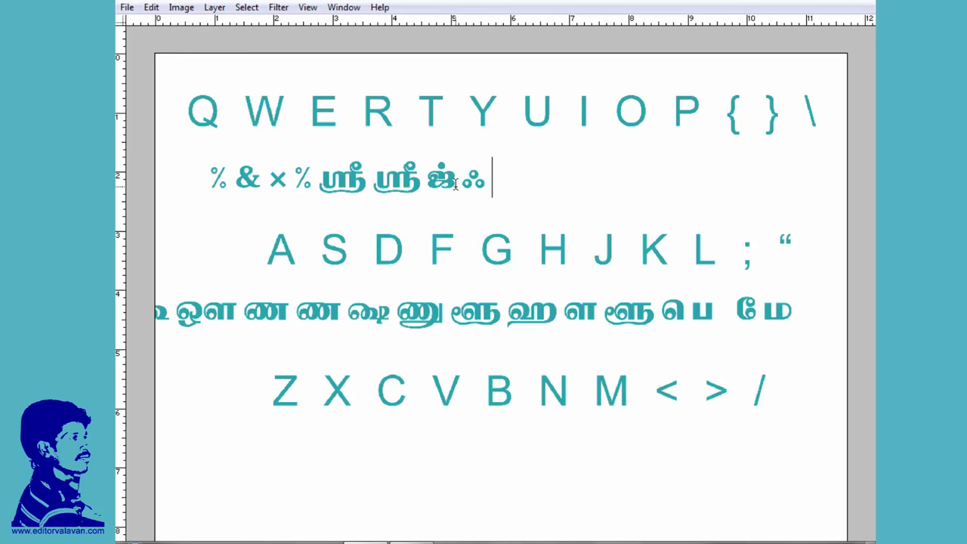
{"action": "key", "text": "Return"}
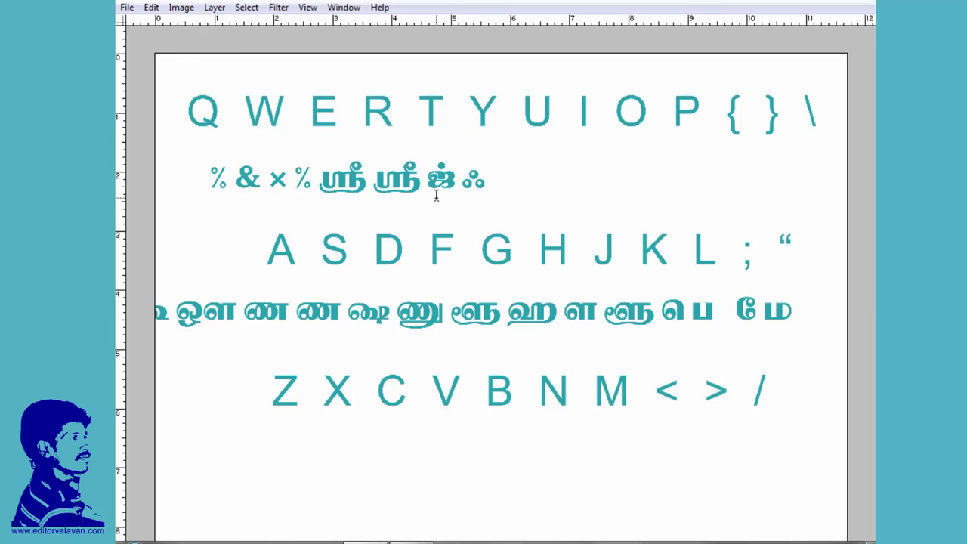